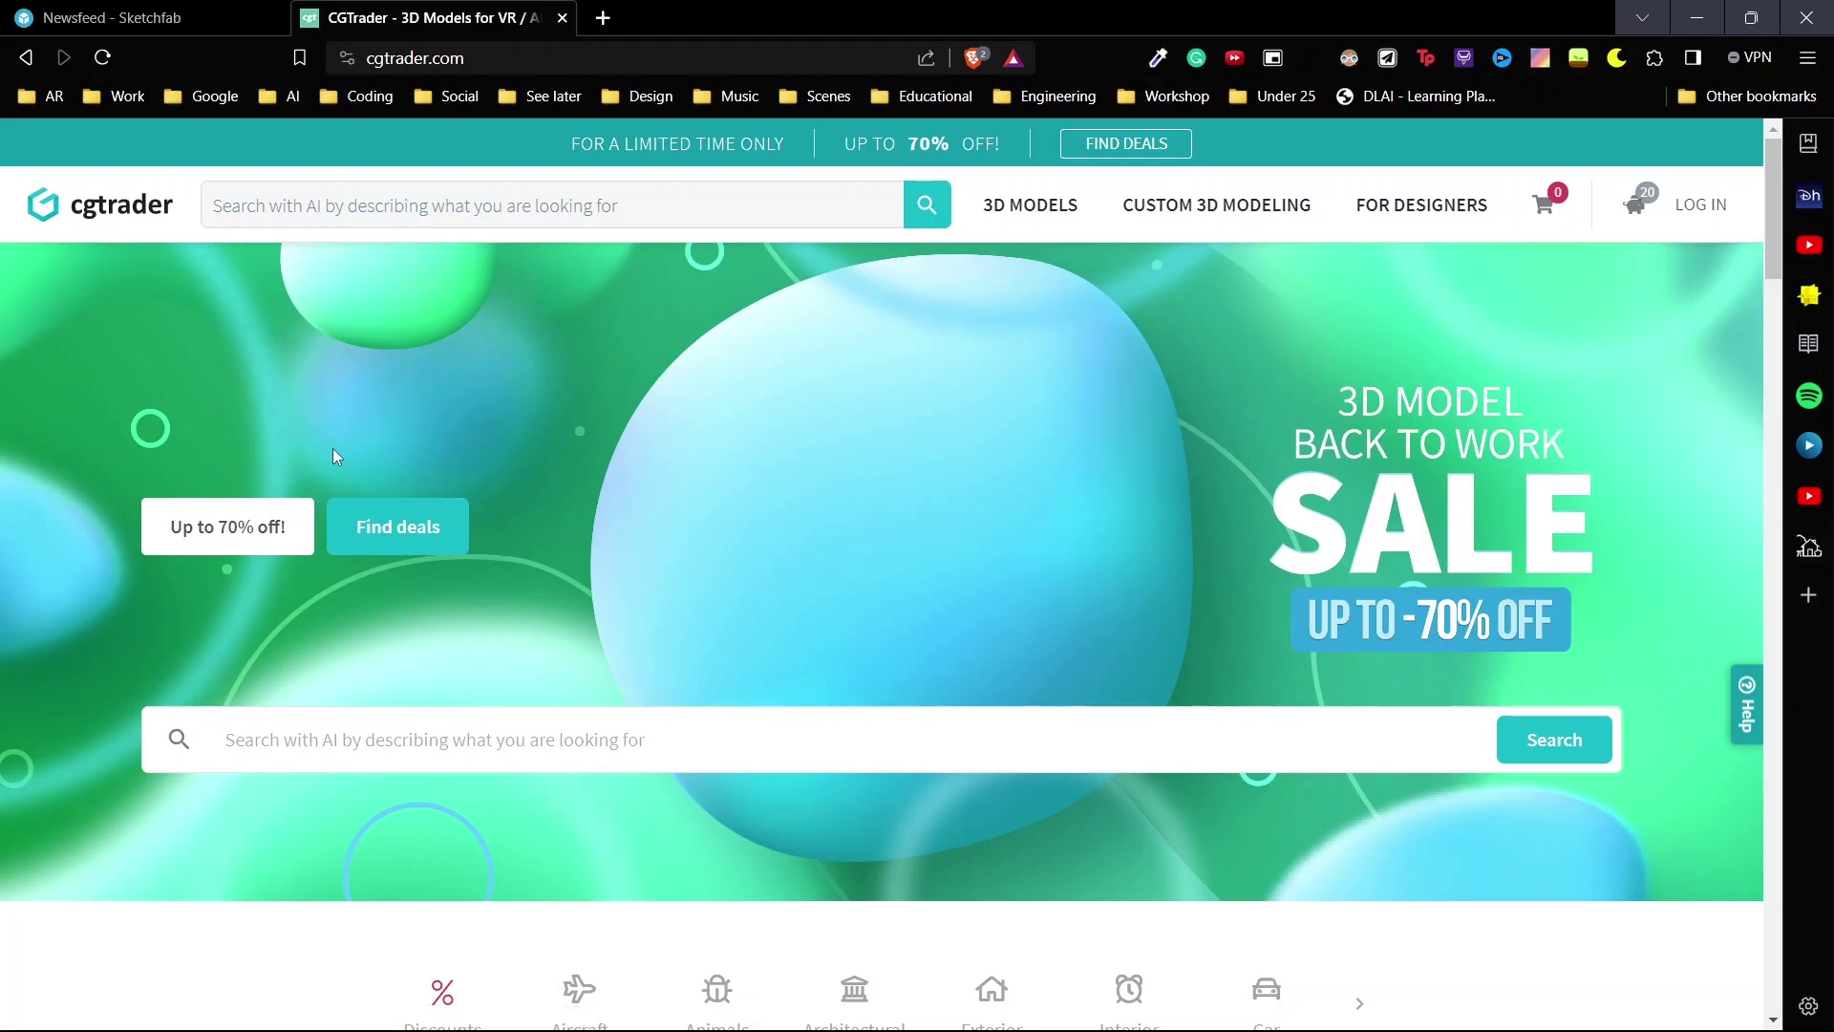
Scroll through the CGTrader homepage, then go back to the Sketchfab newsfeed tab.
{"action": "scroll", "coordinate": [333, 450], "scroll_direction": "down", "scroll_amount": 8}
{"action": "scroll", "coordinate": [333, 456], "scroll_direction": "down", "scroll_amount": 3}
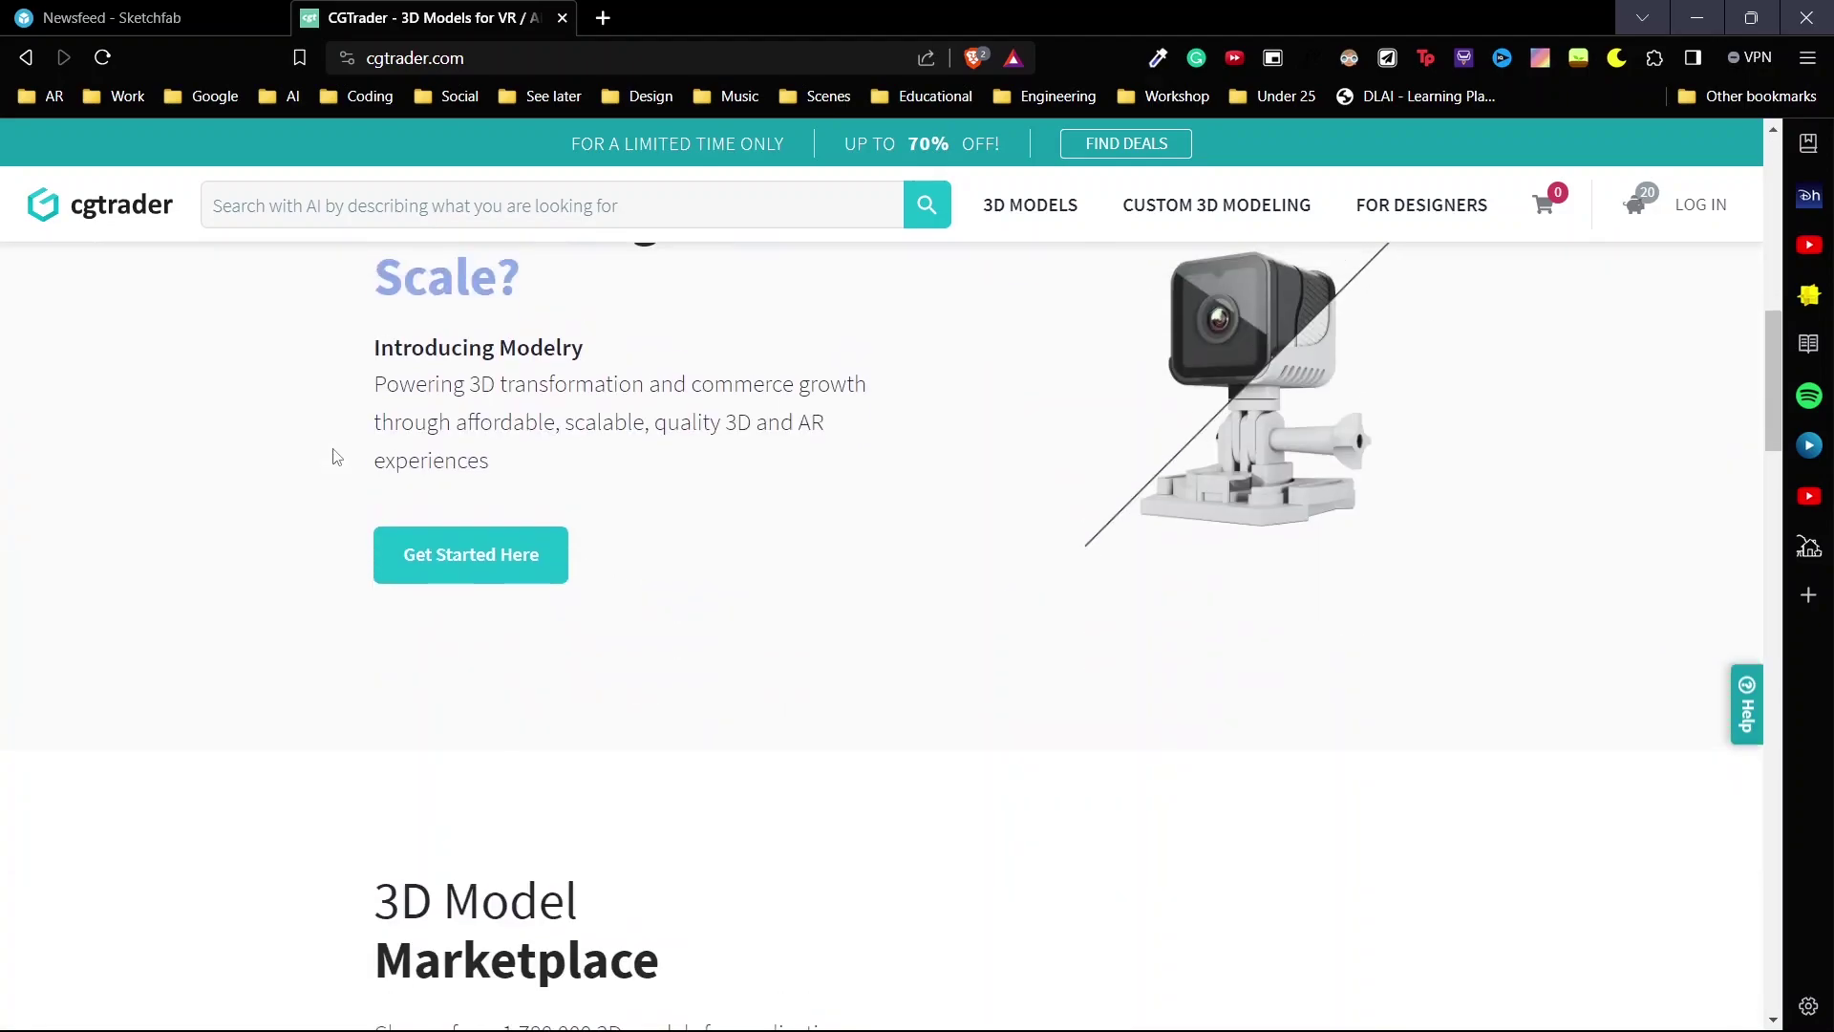
{"action": "left_click", "coordinate": [110, 17]}
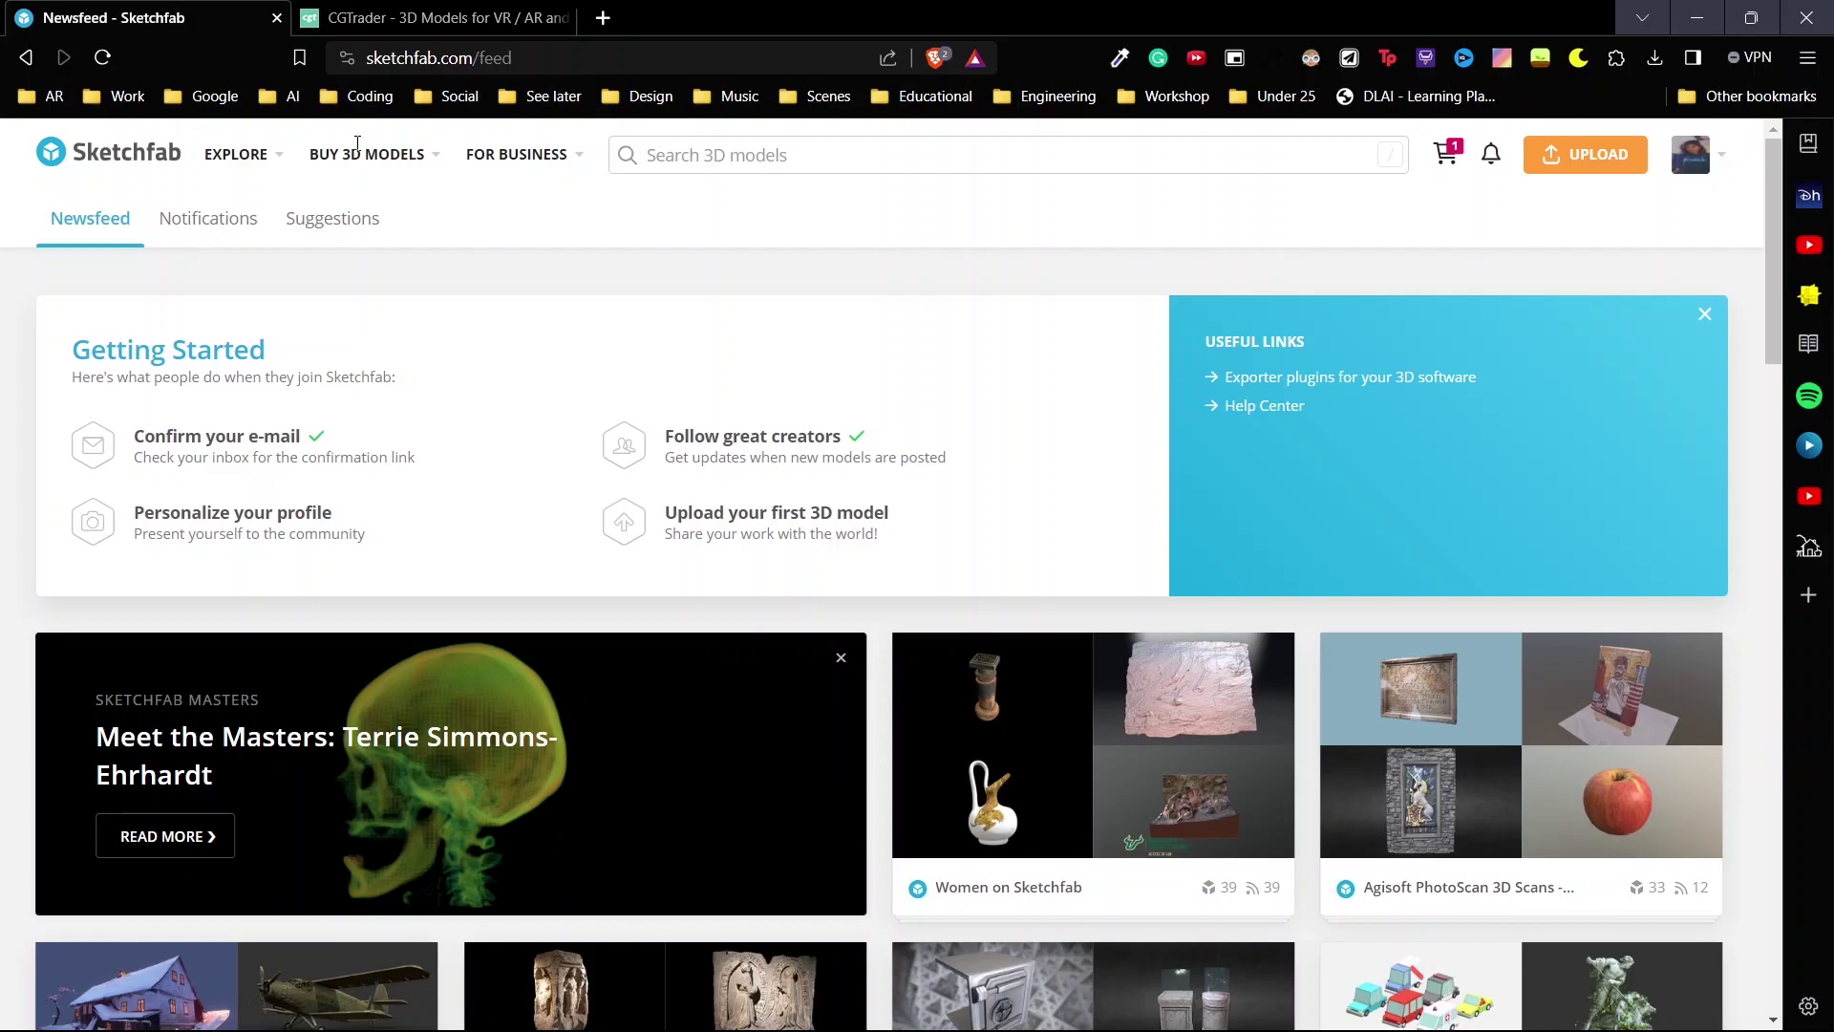
Search Sketchfab for 'dinosour', filter to downloadable models, and open the Animated T-Rex Dinosaur model.
{"action": "left_click", "coordinate": [682, 155]}
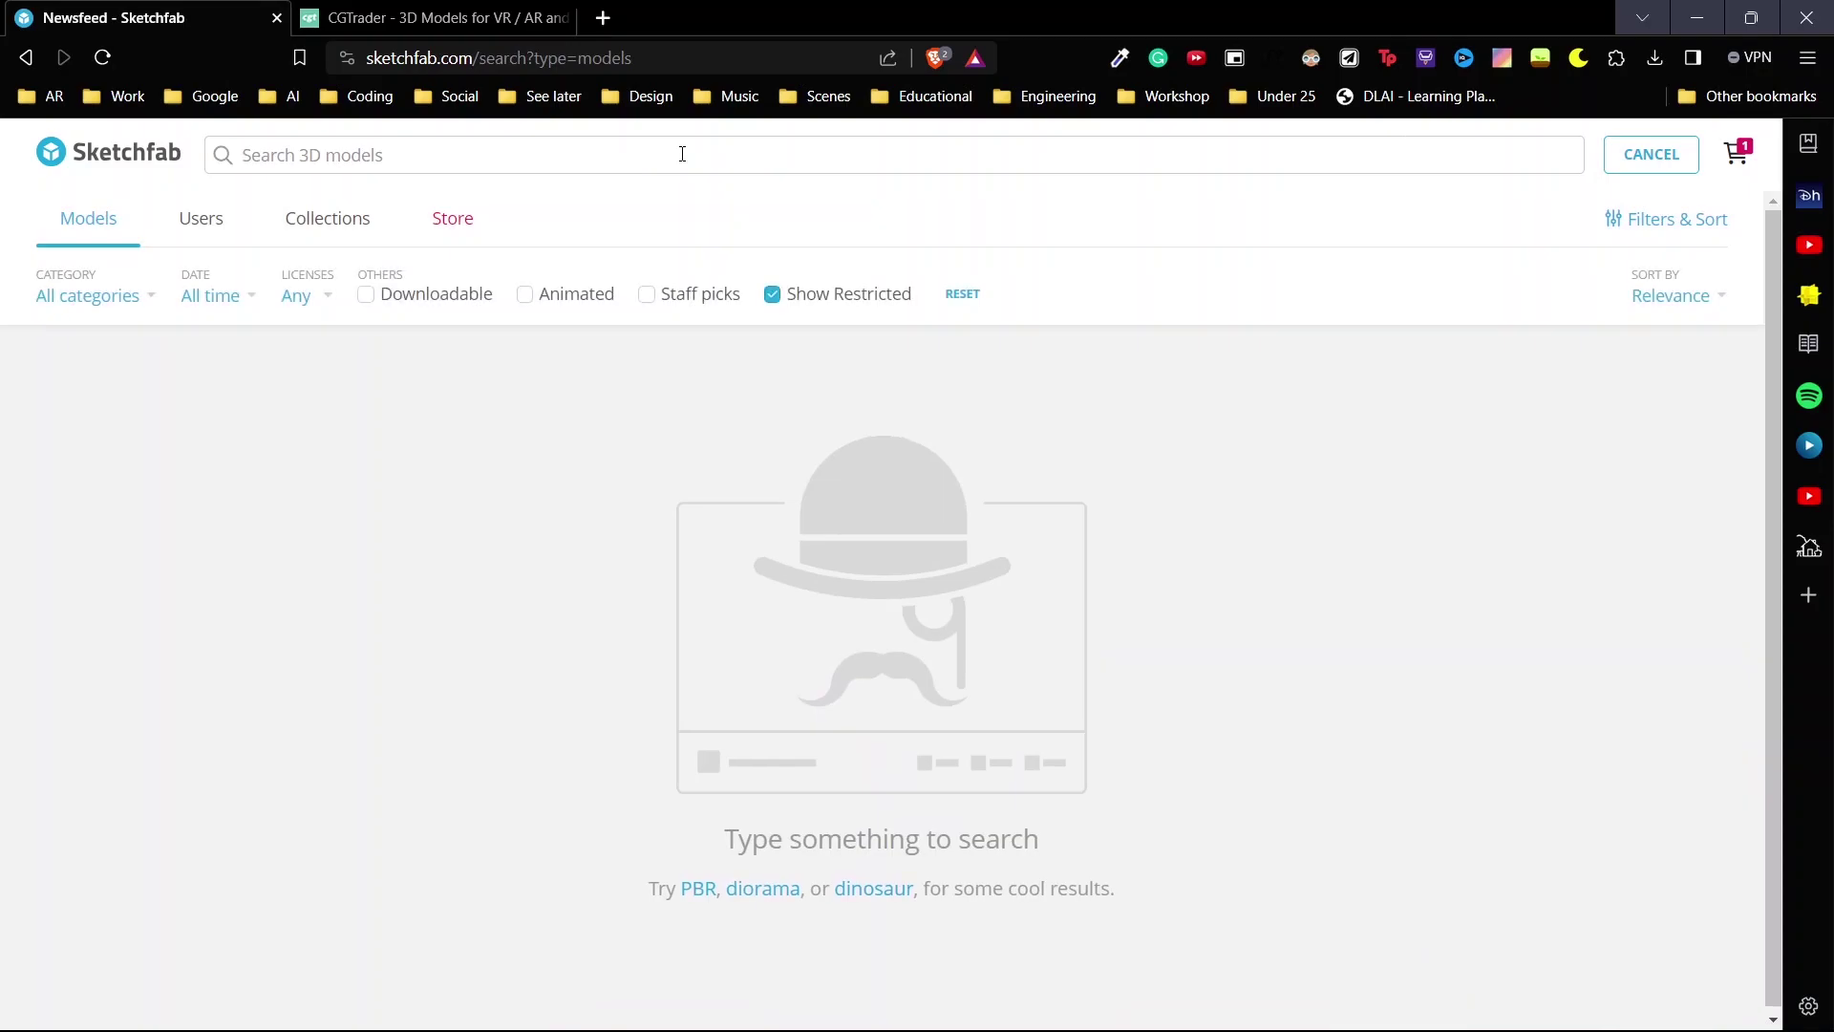
{"action": "type", "text": "dinosour"}
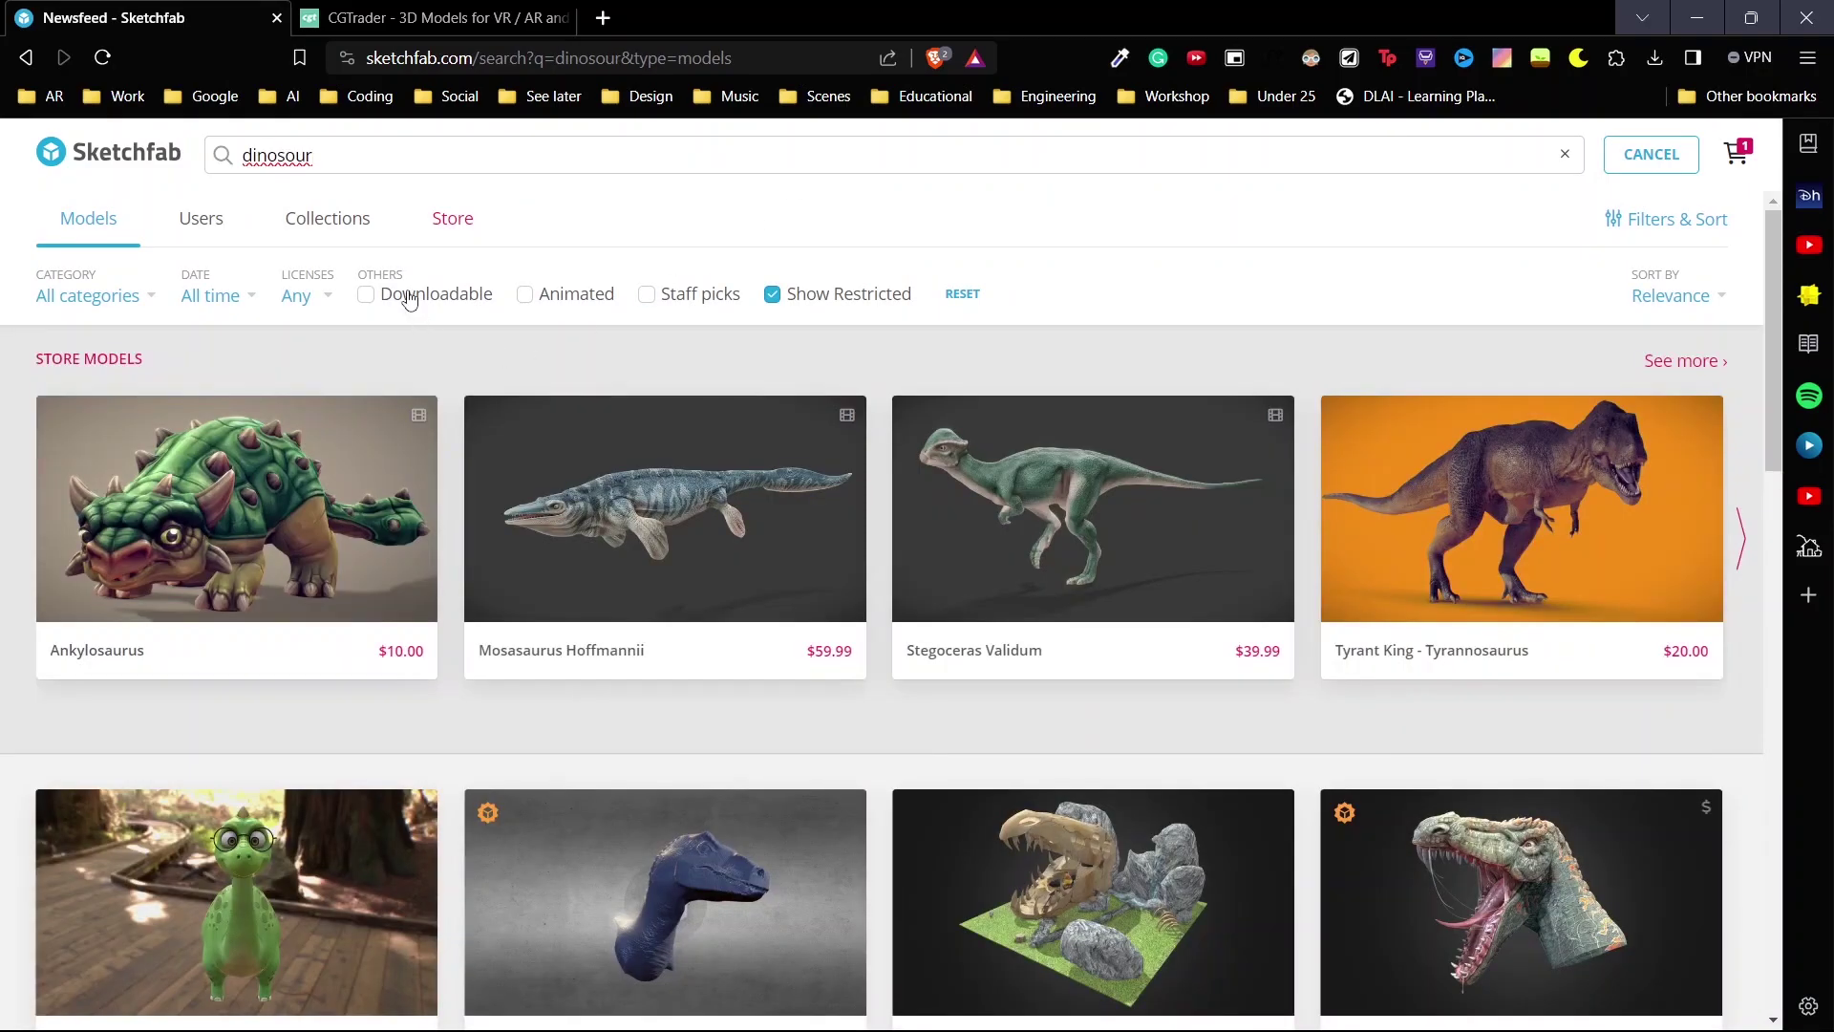
{"action": "left_click", "coordinate": [409, 296]}
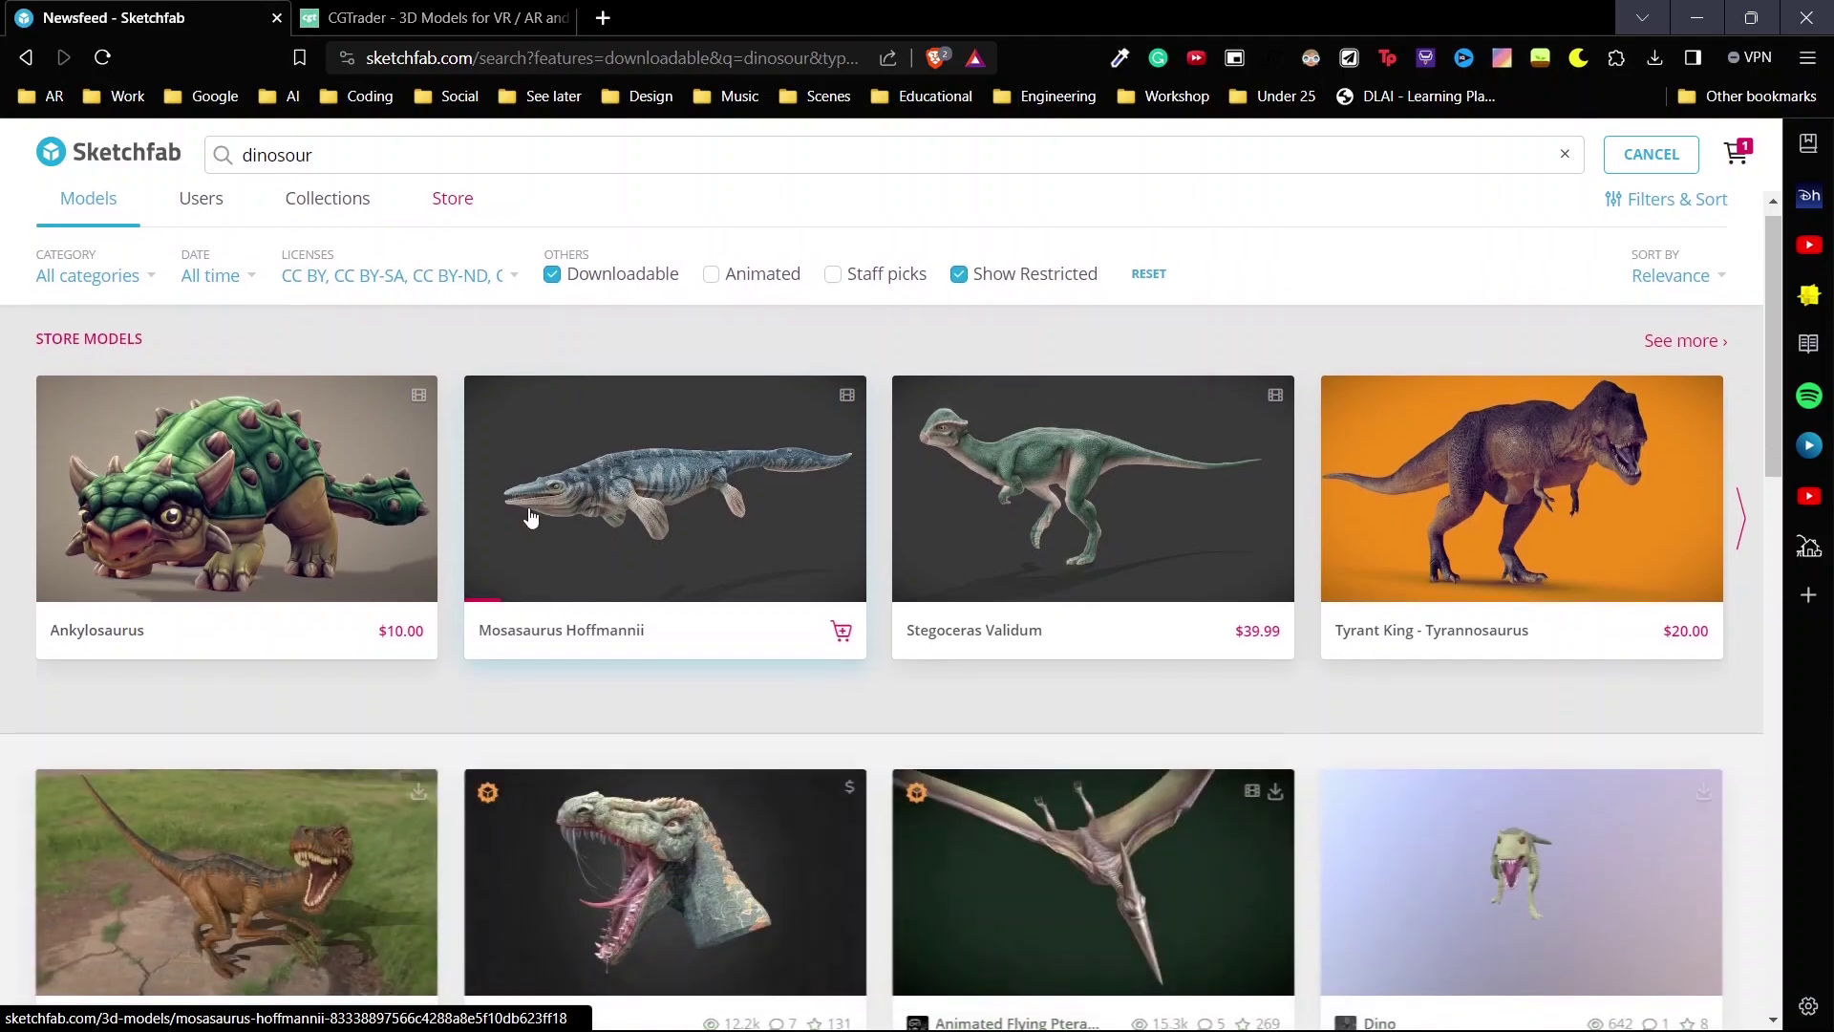
{"action": "scroll", "coordinate": [531, 516], "scroll_direction": "down", "scroll_amount": 8}
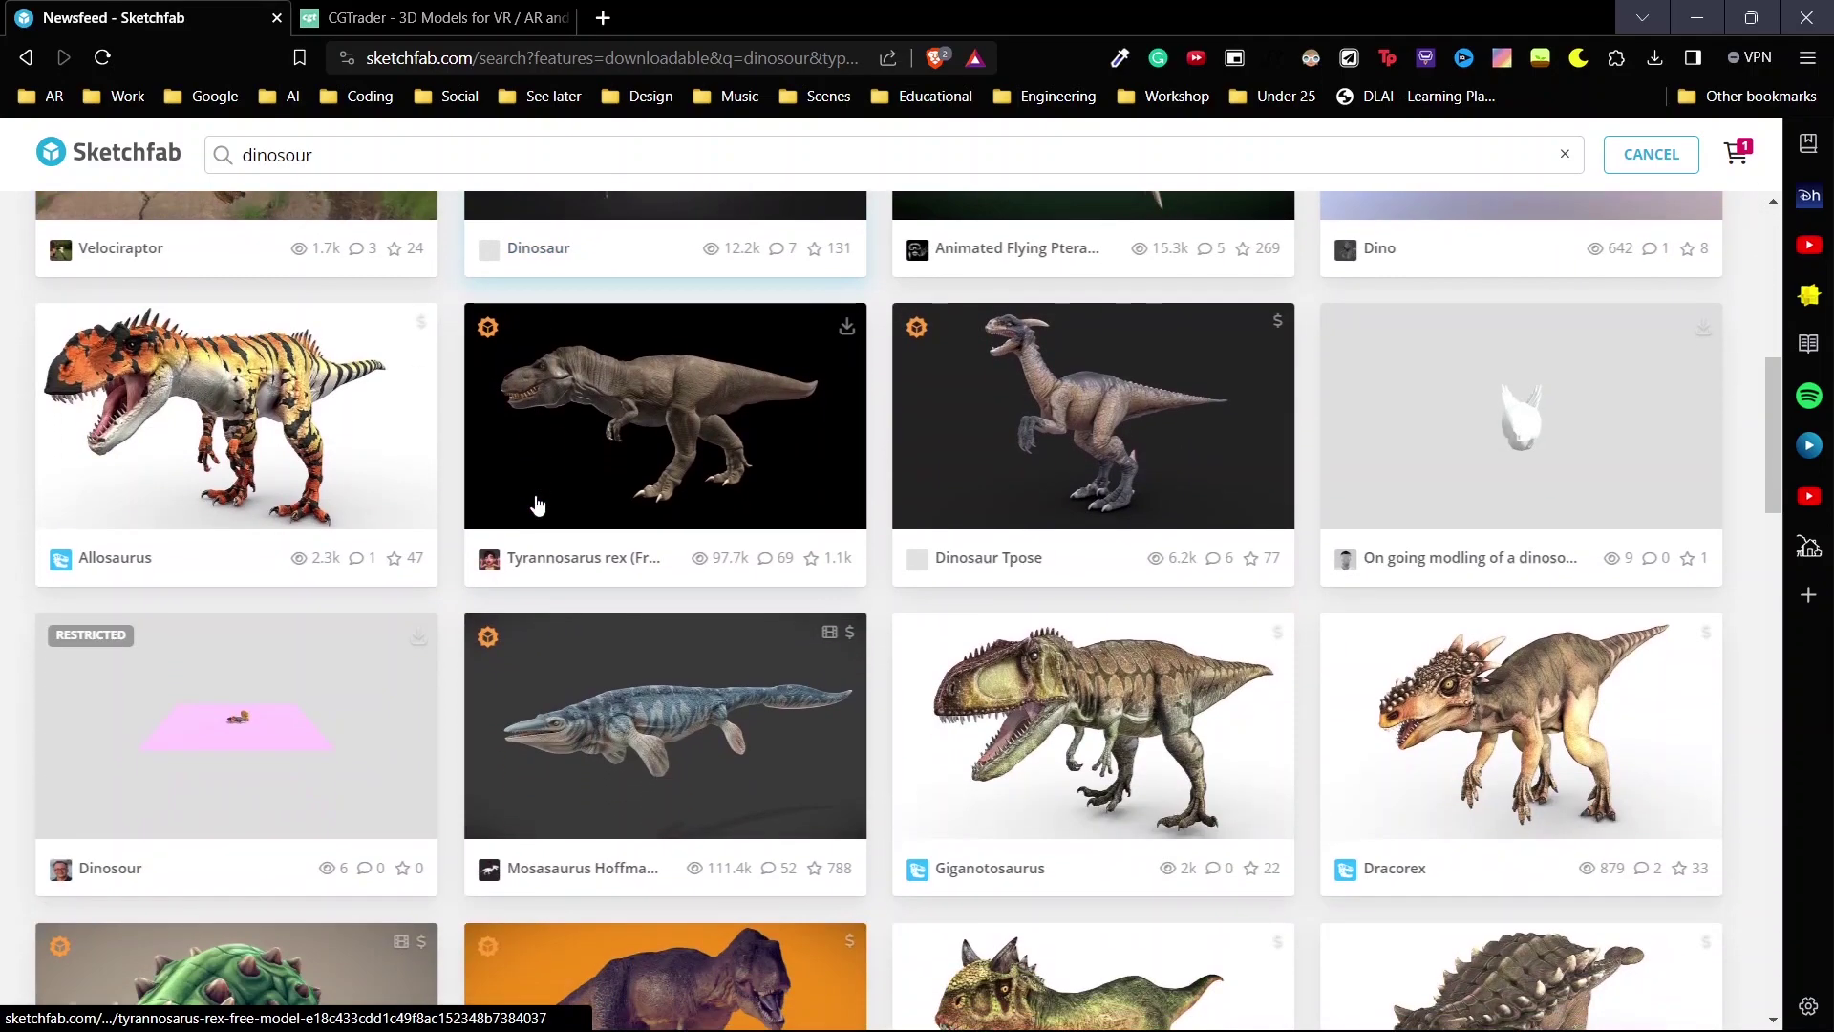
{"action": "scroll", "coordinate": [537, 505], "scroll_direction": "down", "scroll_amount": 6}
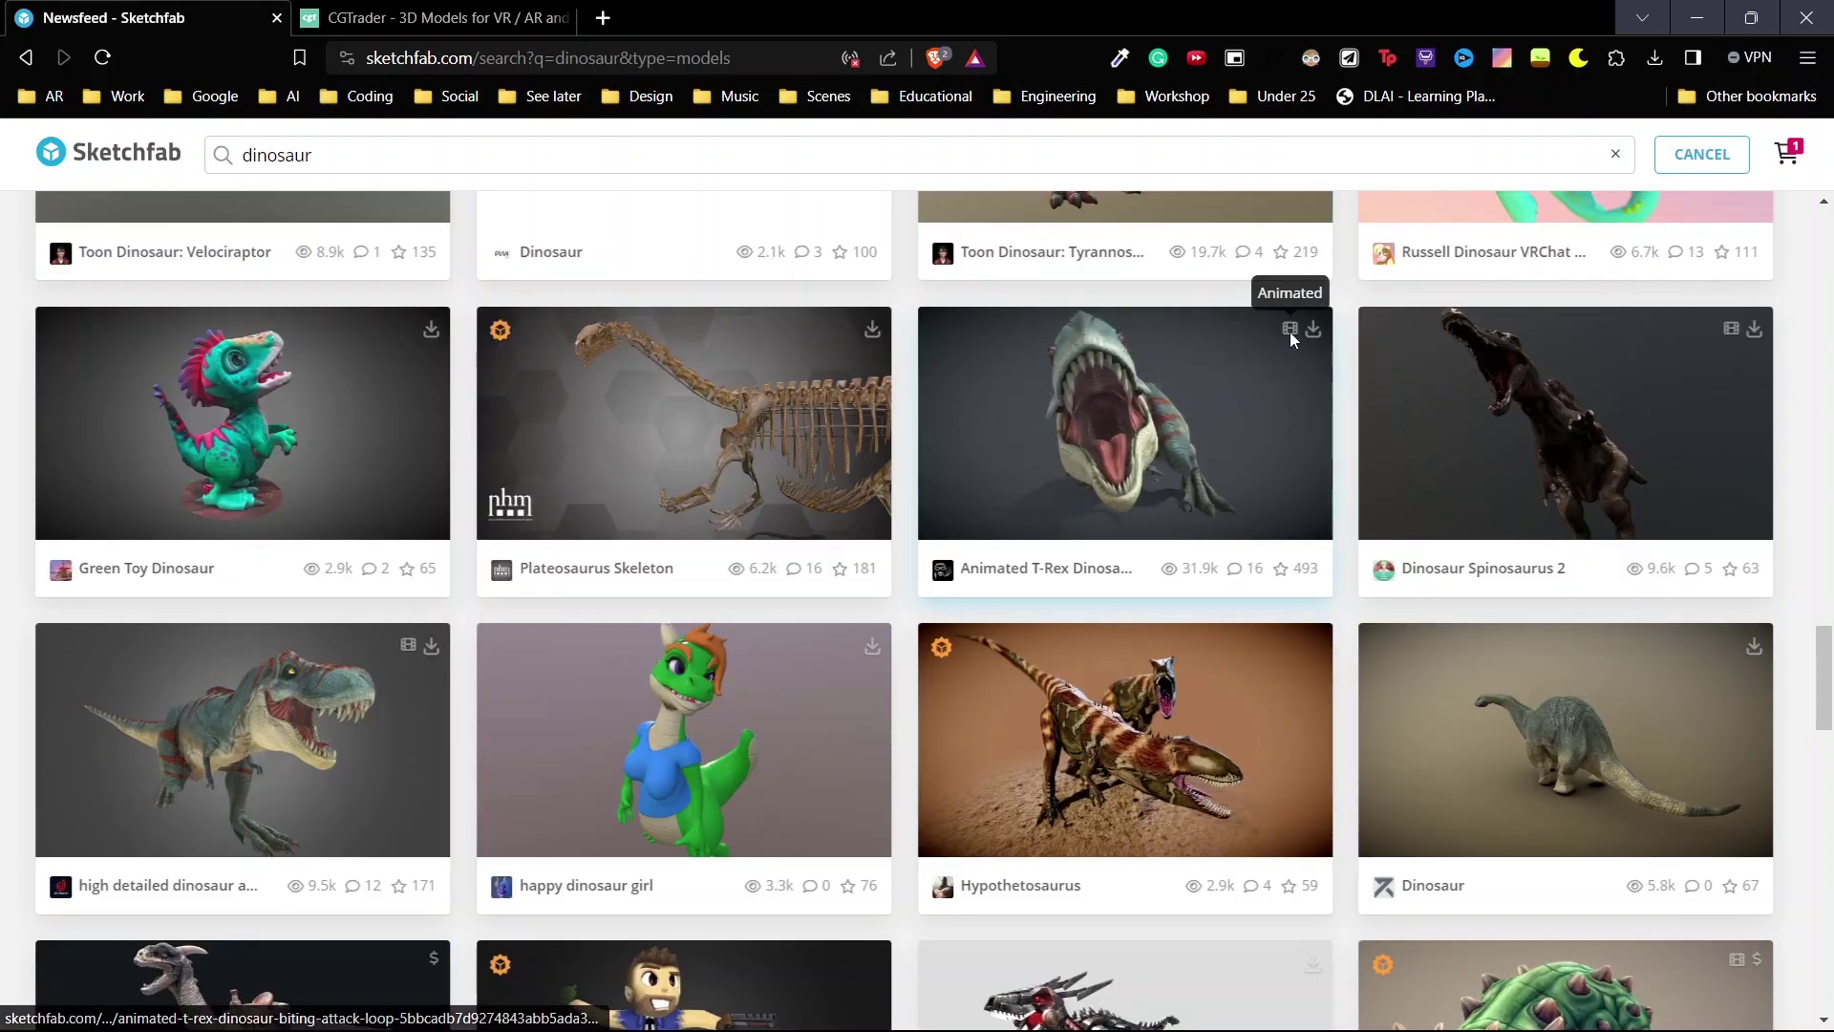
{"action": "left_click", "coordinate": [1178, 421]}
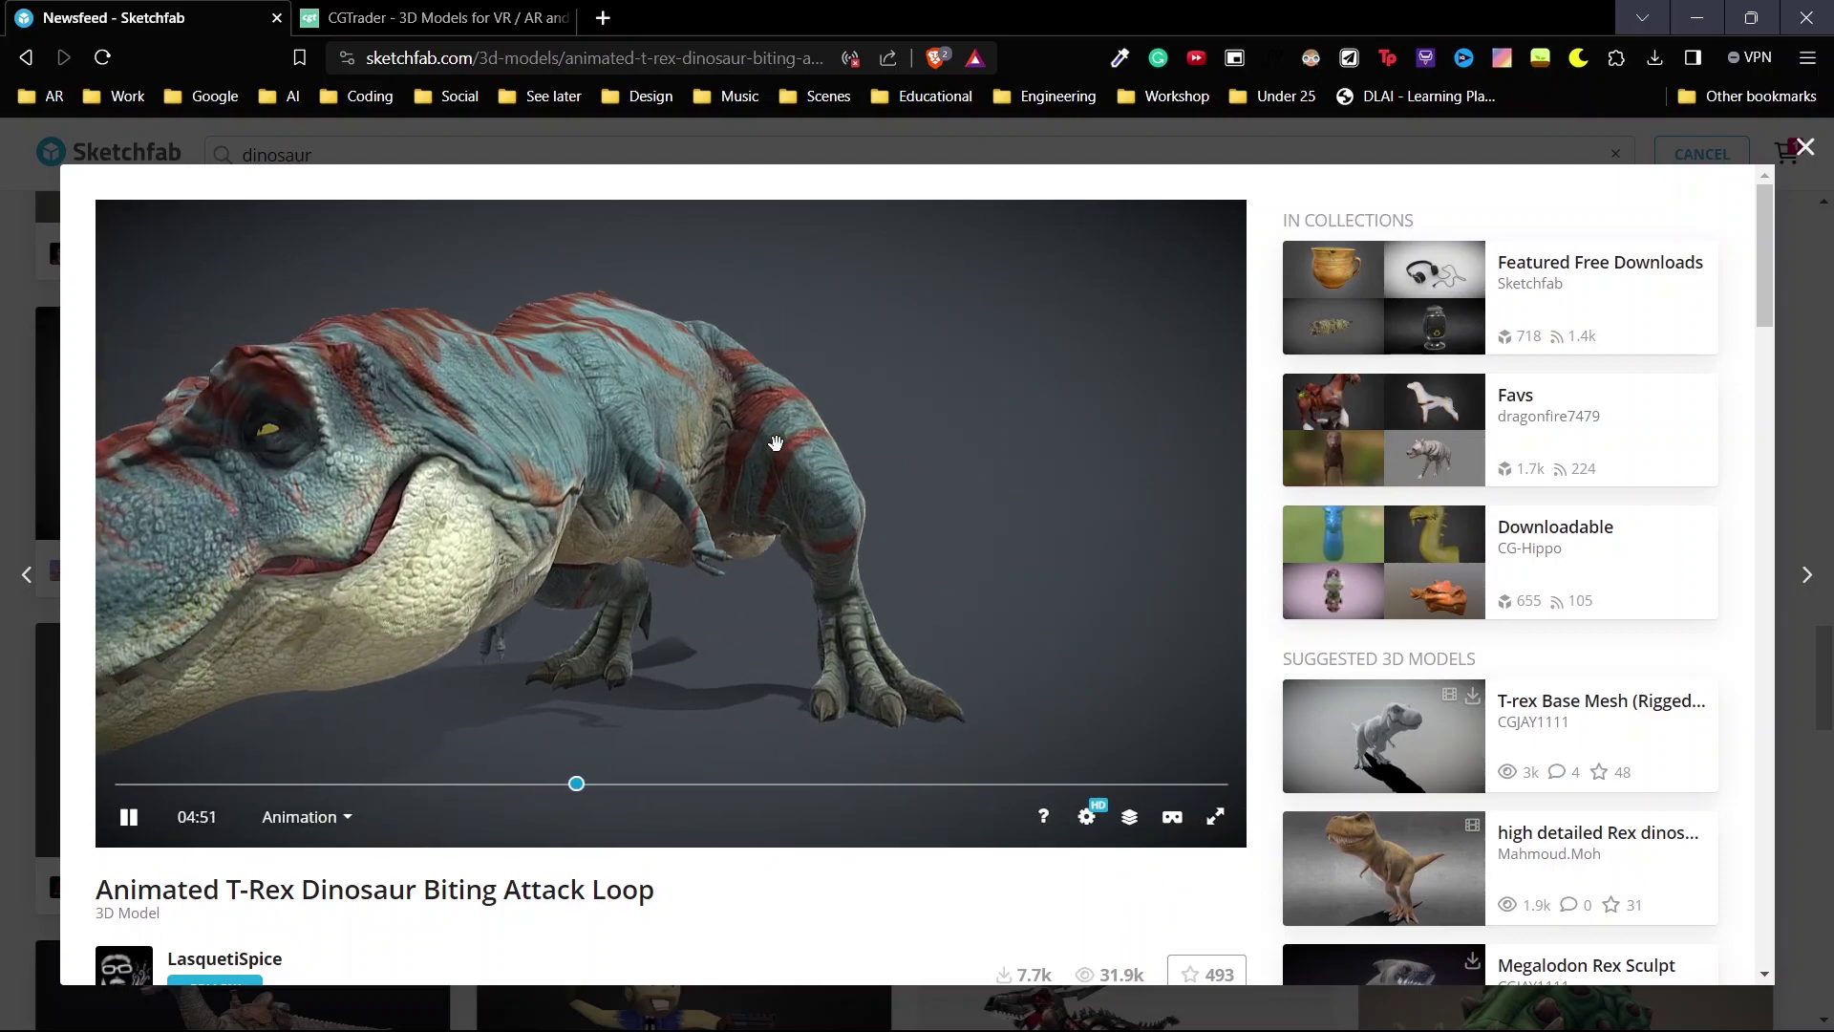
Download the model as GLB with 1k textures.
{"action": "scroll", "coordinate": [680, 899], "scroll_direction": "down", "scroll_amount": 2}
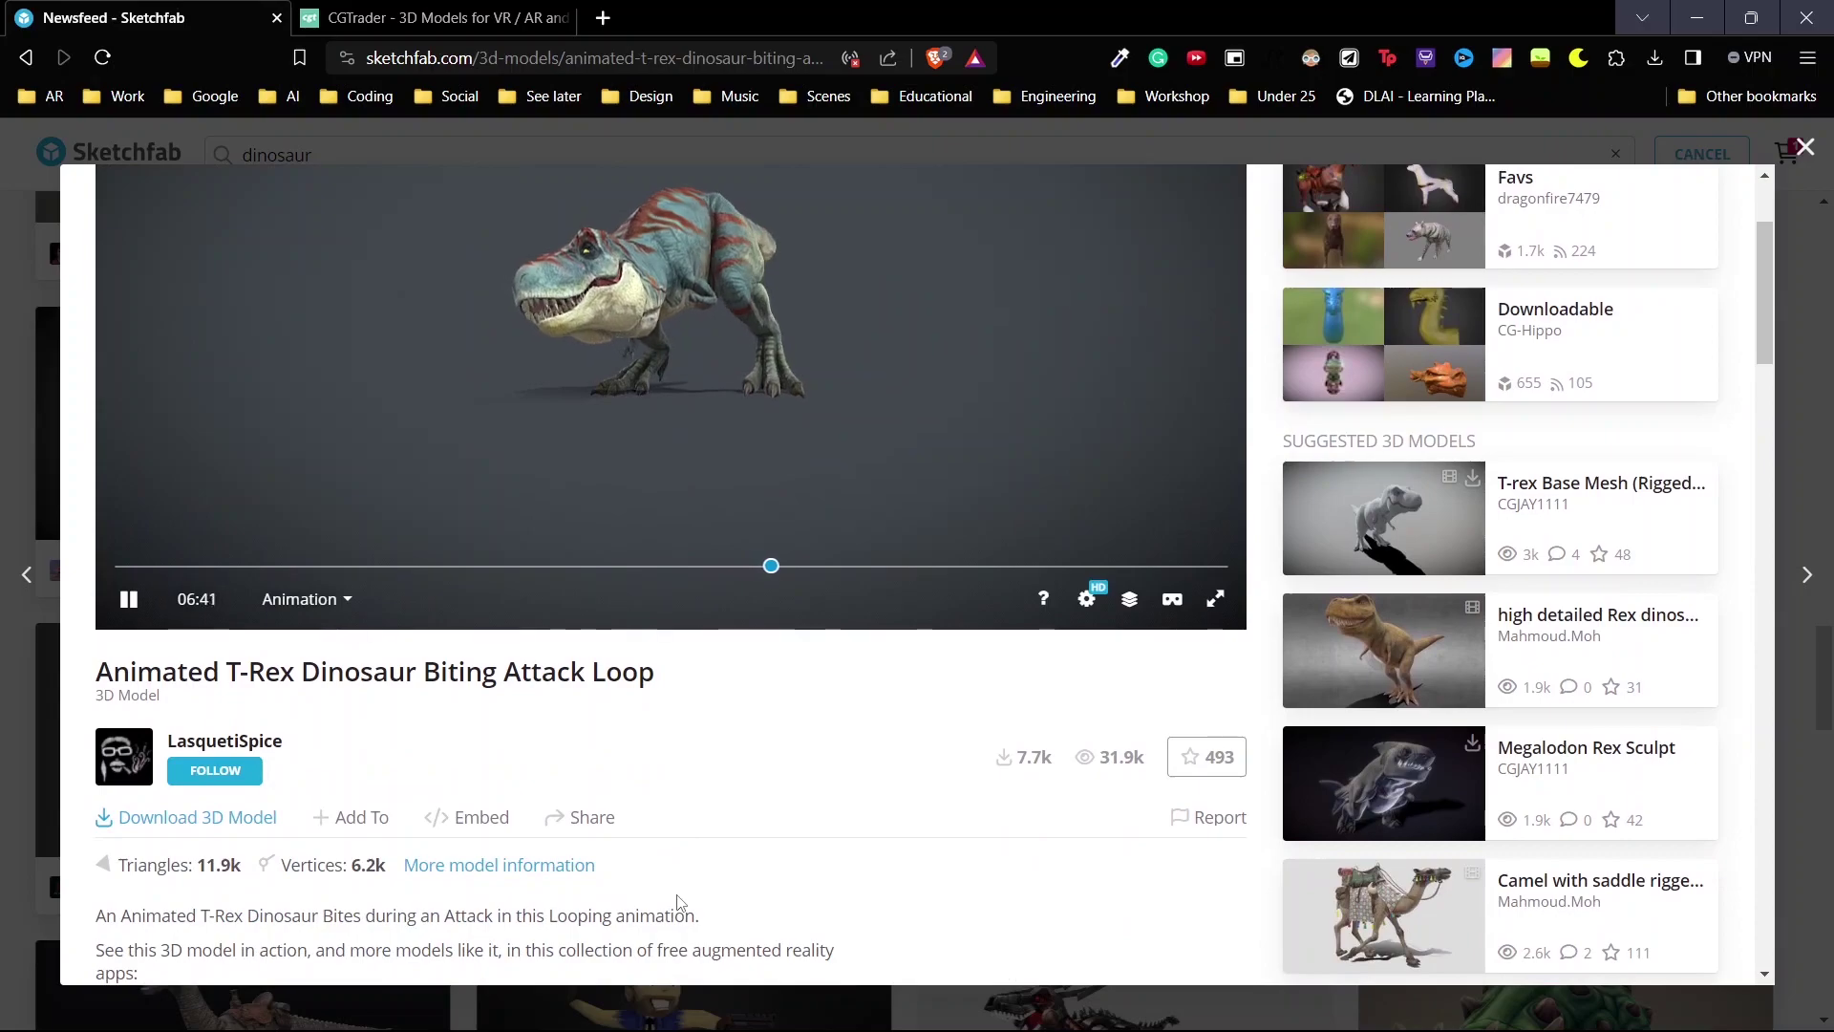
{"action": "left_click", "coordinate": [251, 820]}
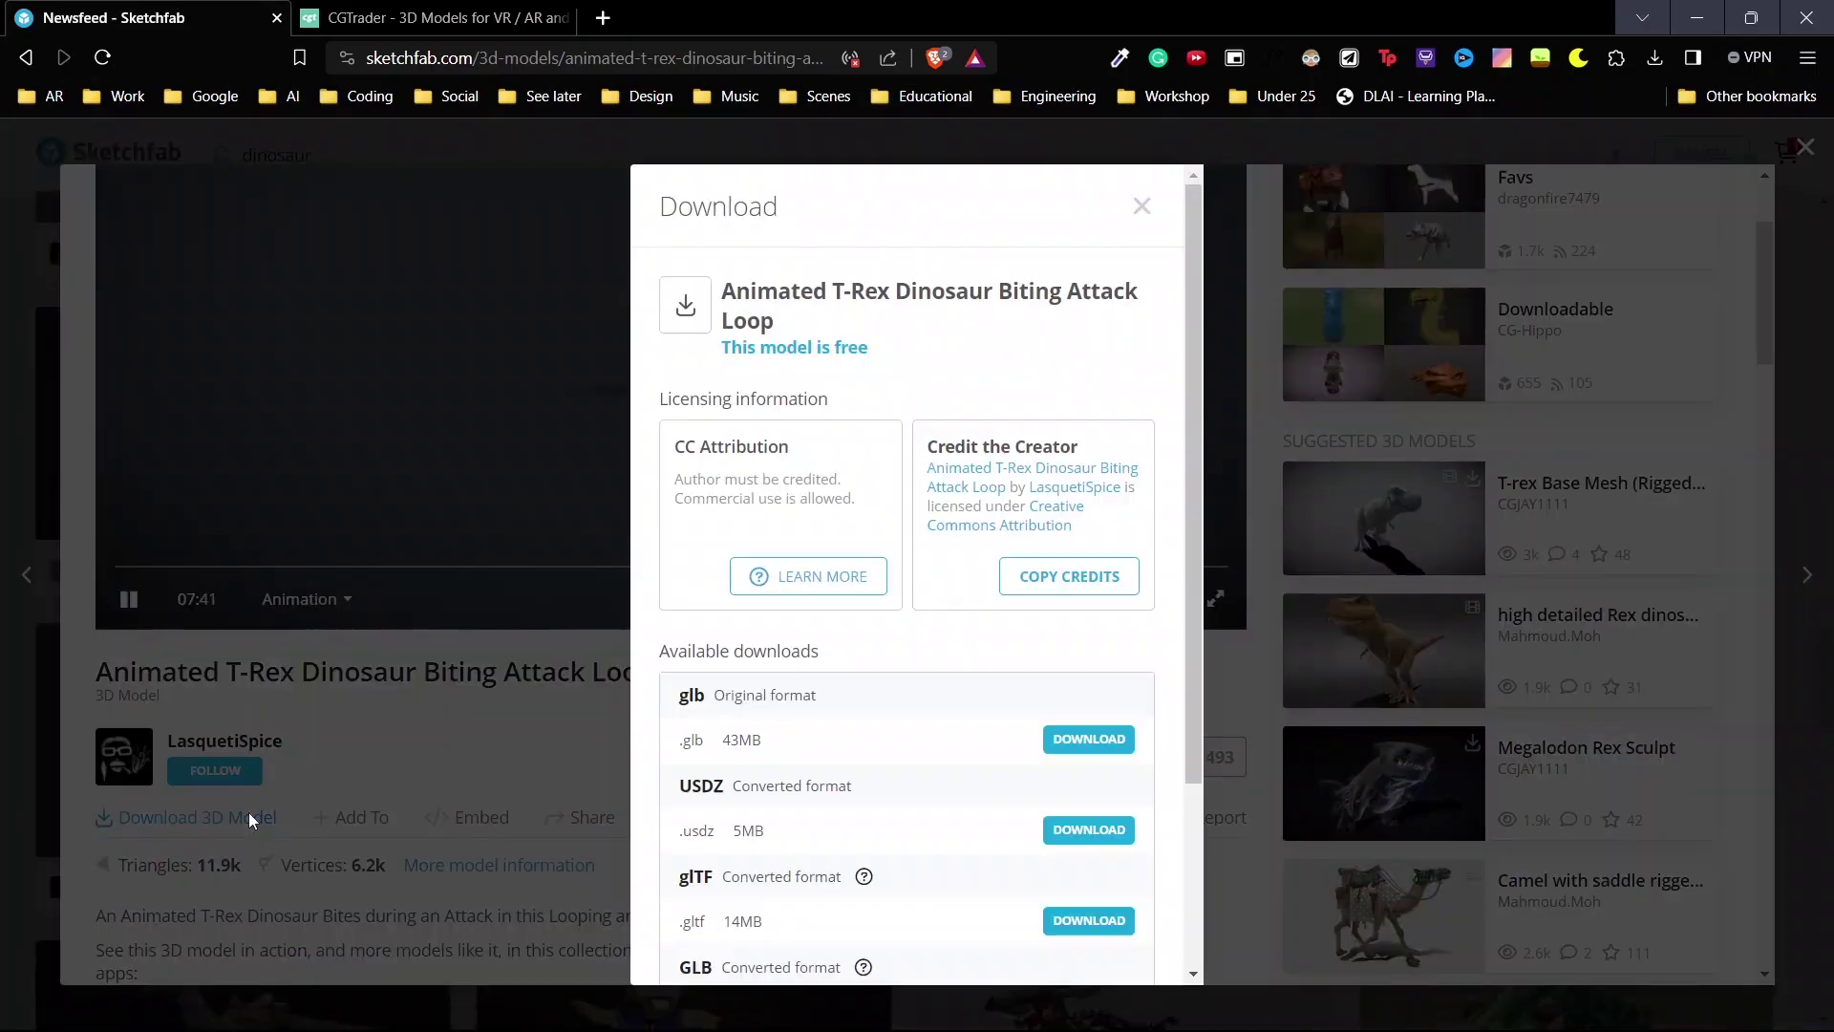
{"action": "scroll", "coordinate": [909, 812], "scroll_direction": "down", "scroll_amount": 2}
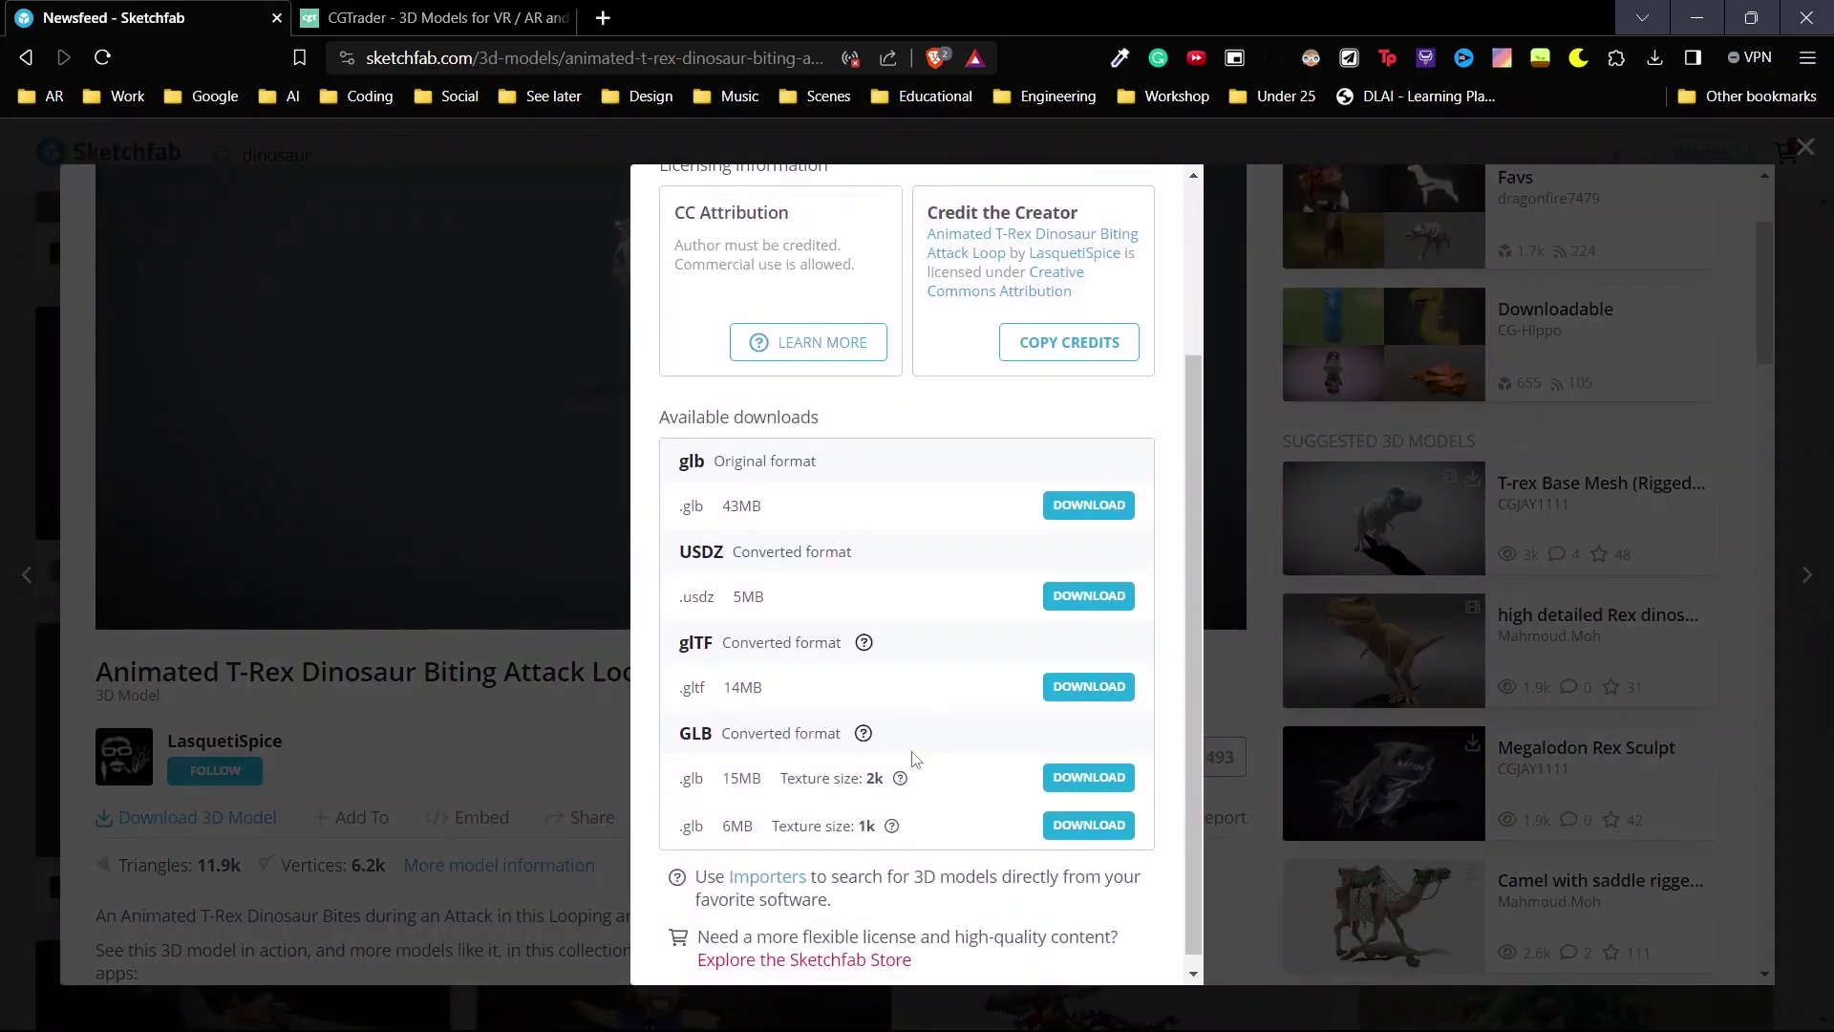
{"action": "left_click", "coordinate": [1097, 827]}
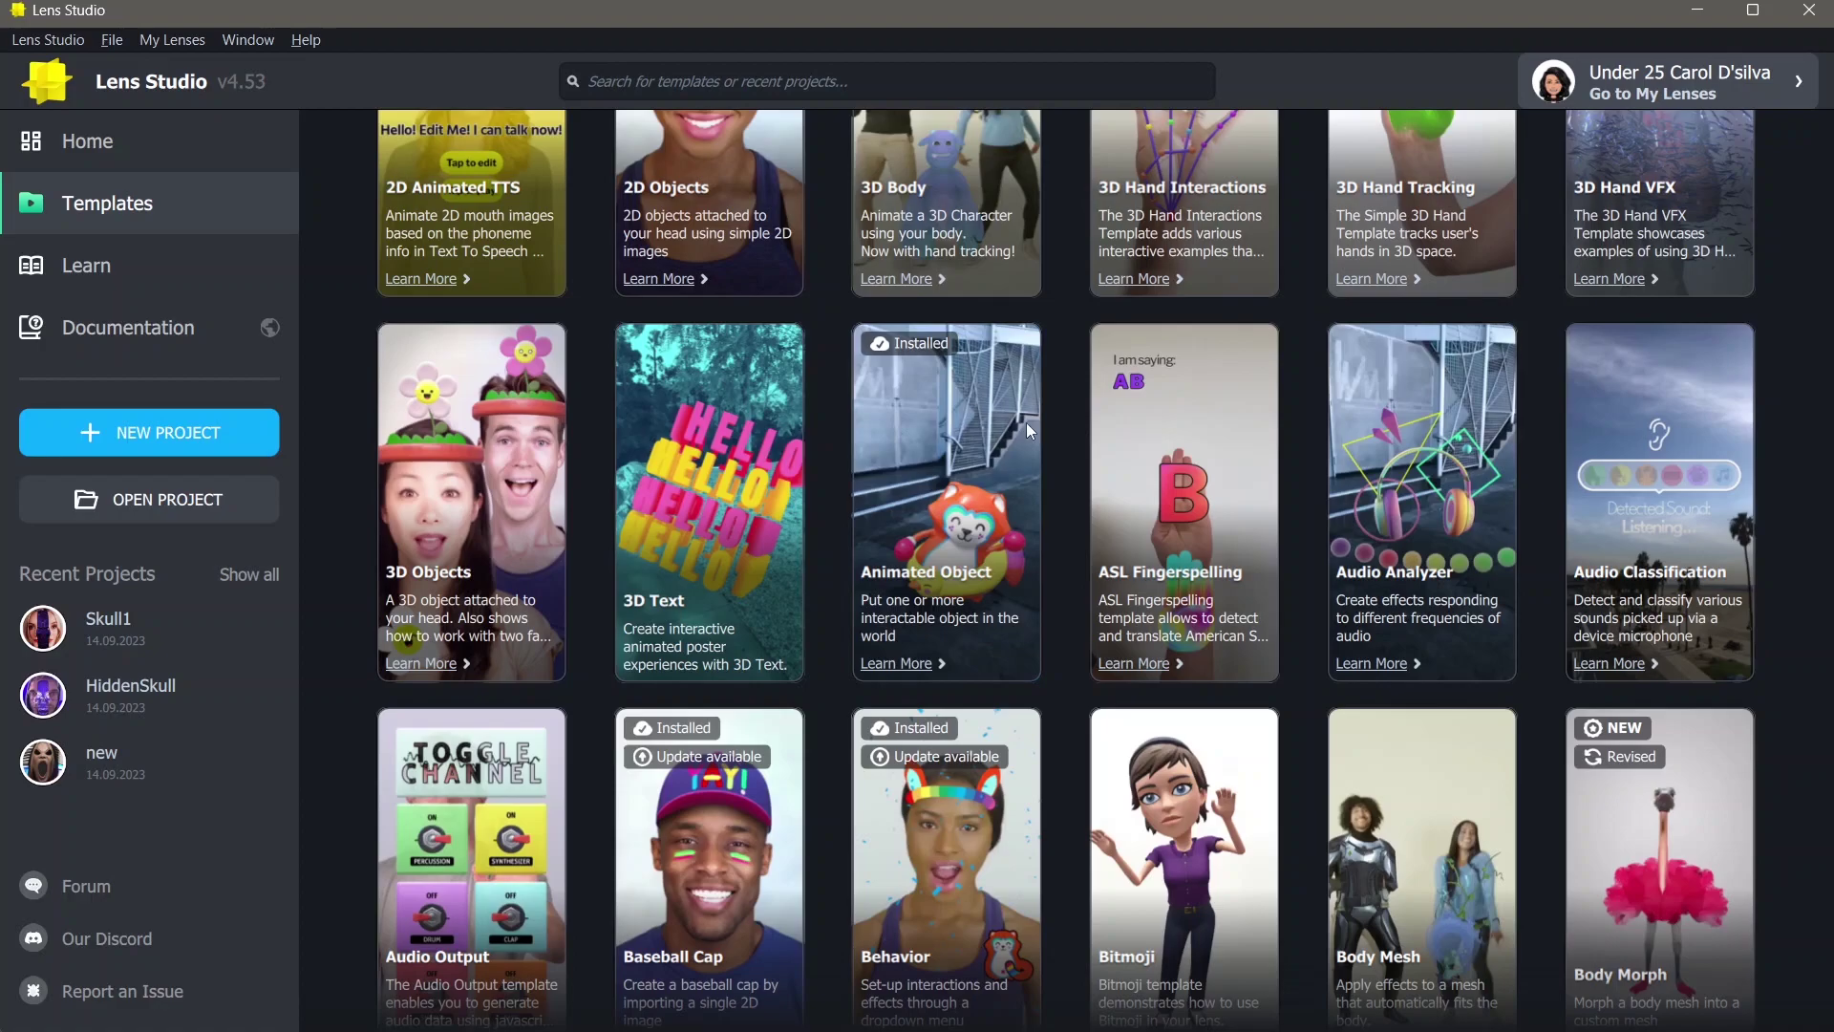
Start an Animated Object project and delete the Elephant and Red_Panda_FBX objects from the scene.
{"action": "mouse_move", "coordinate": [937, 409]}
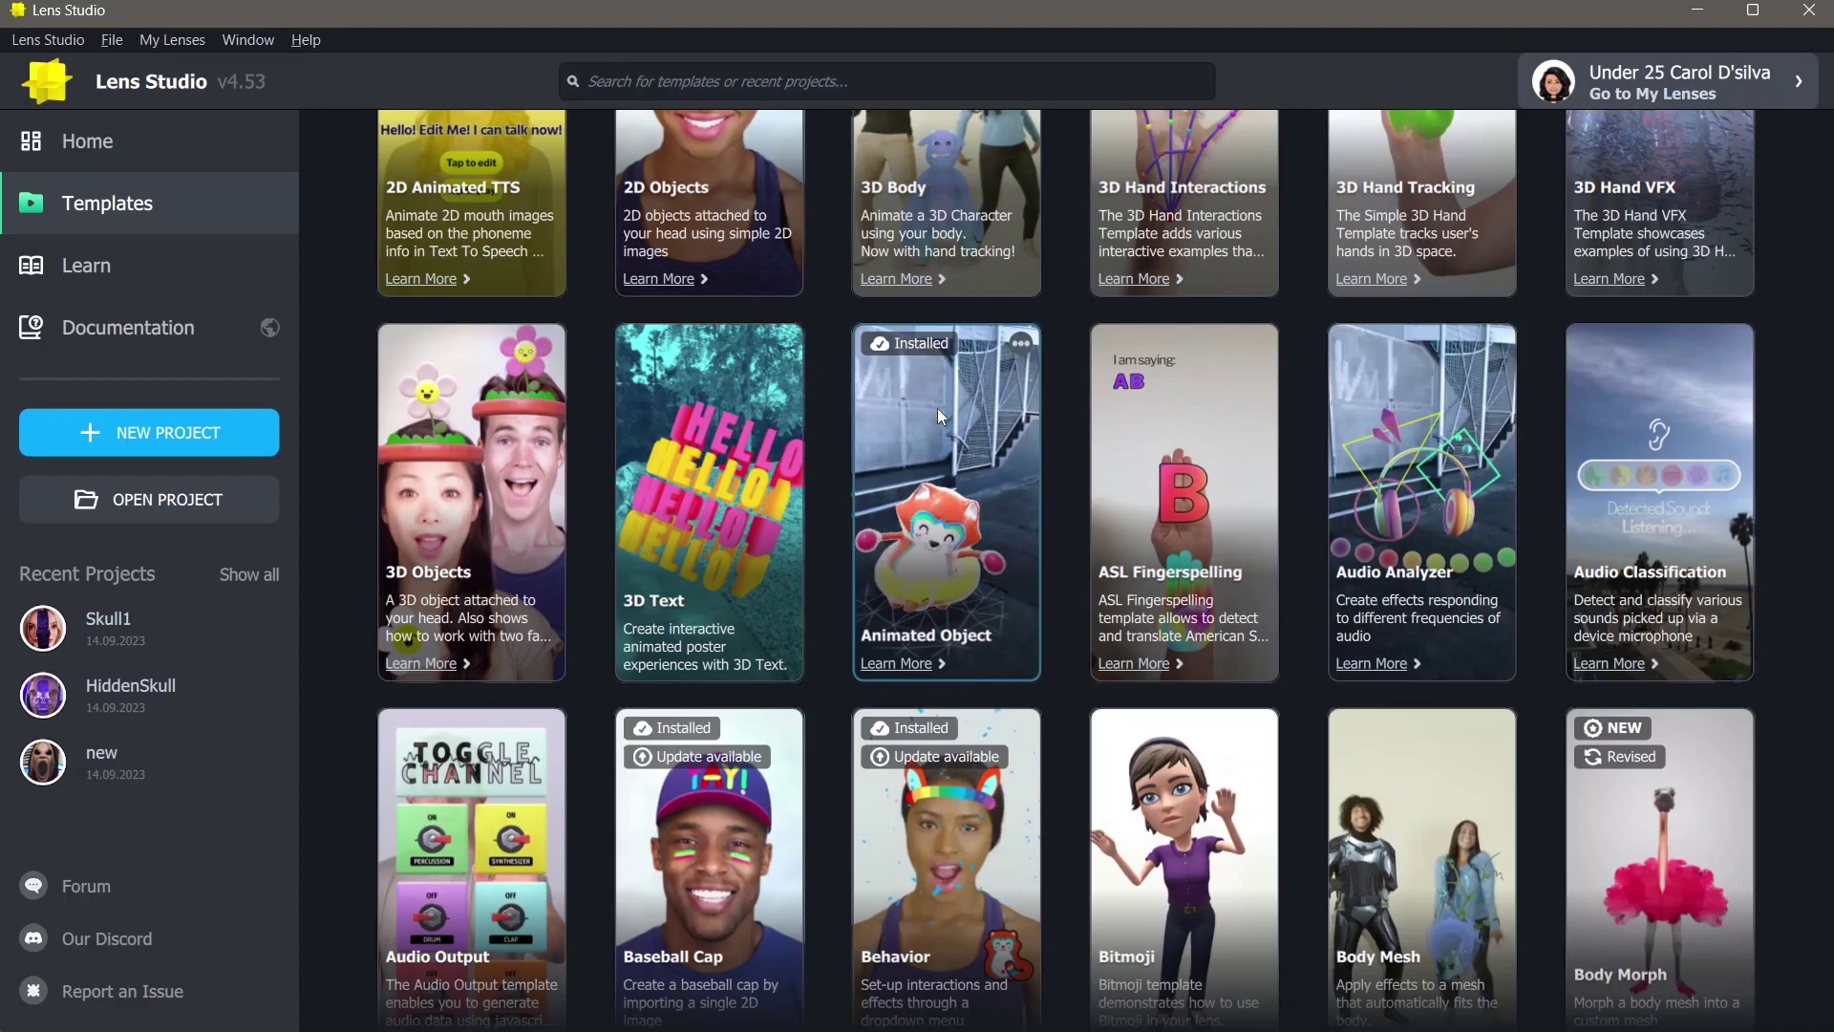
{"action": "left_click", "coordinate": [938, 411]}
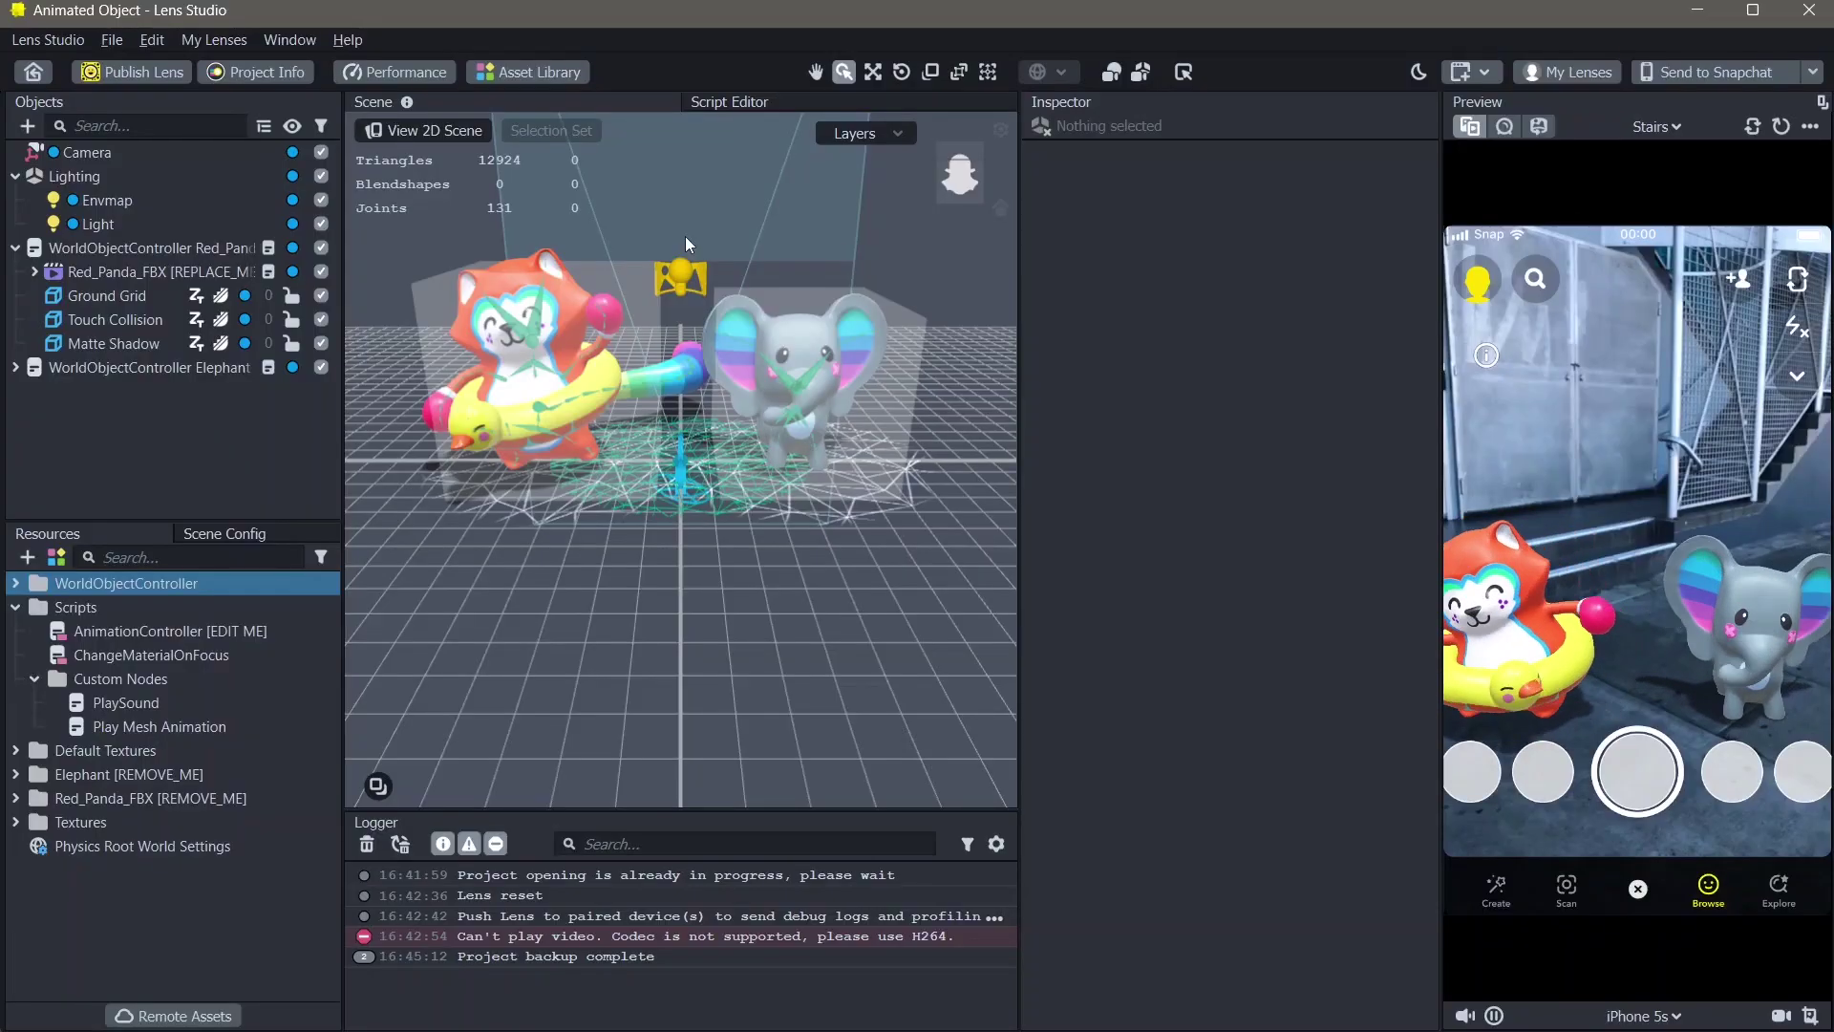
{"action": "left_click", "coordinate": [173, 369]}
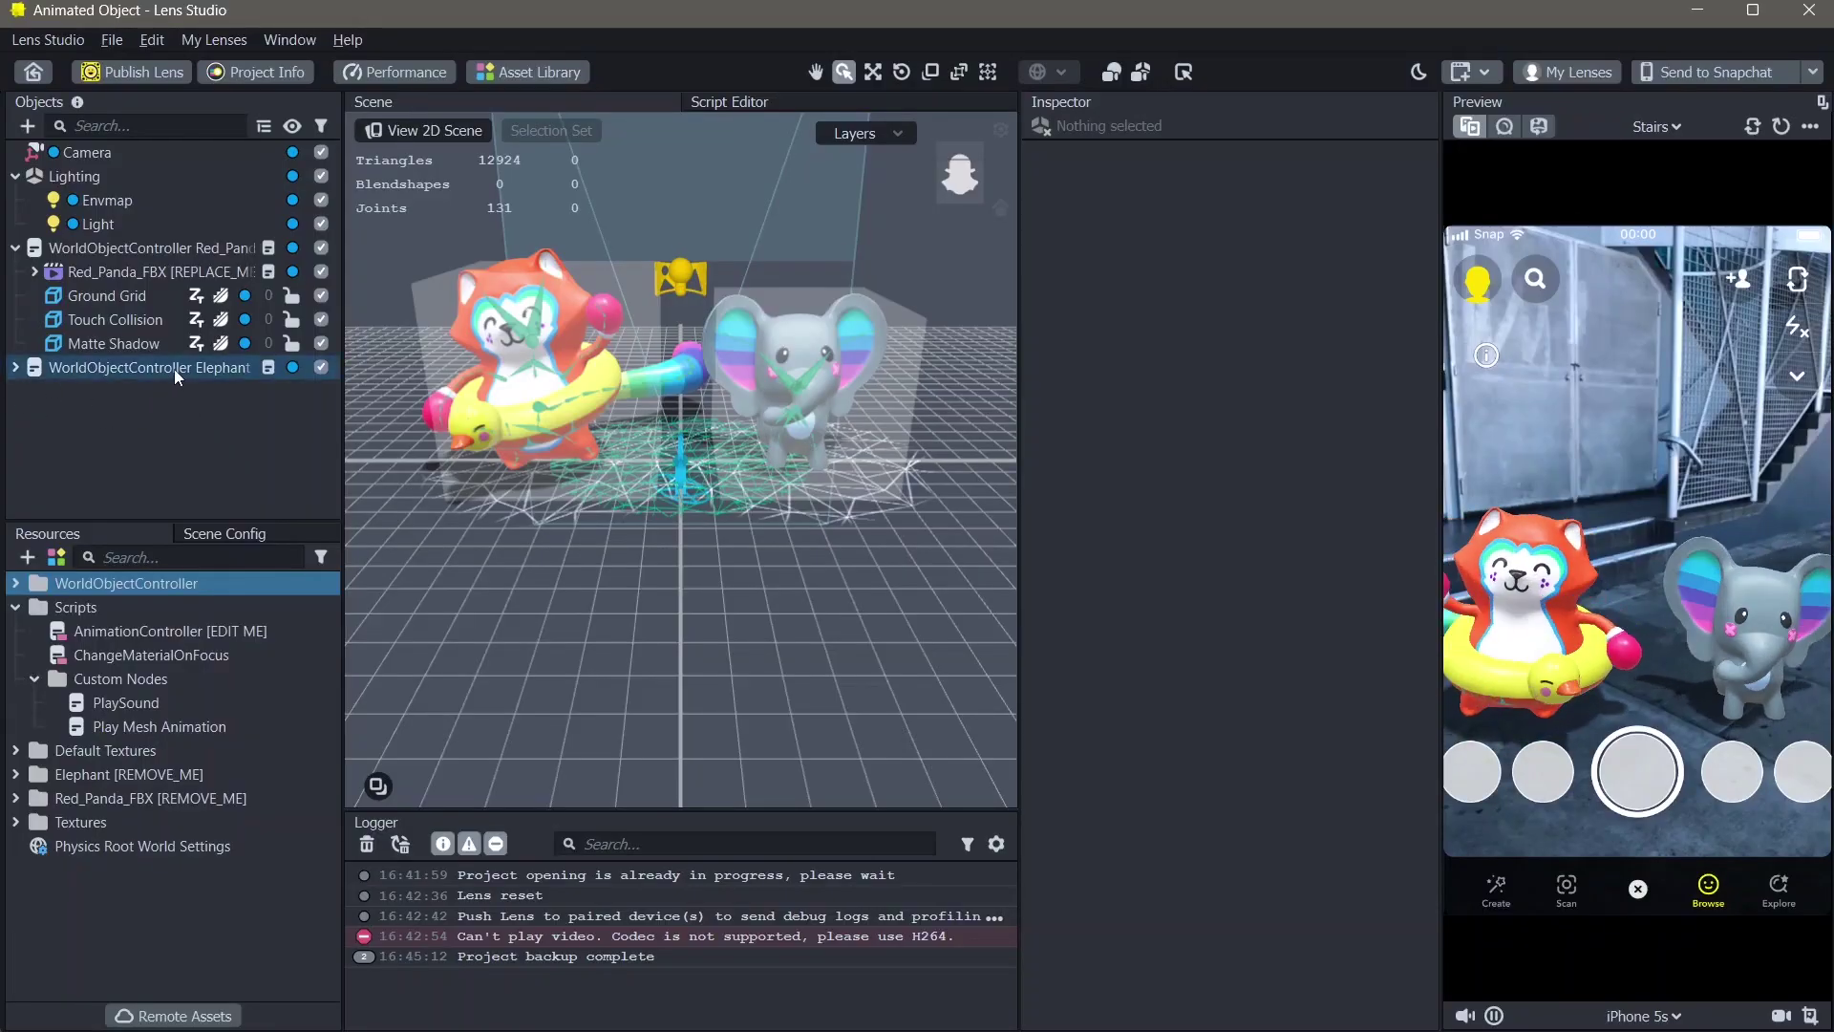
{"action": "key", "text": "Delete"}
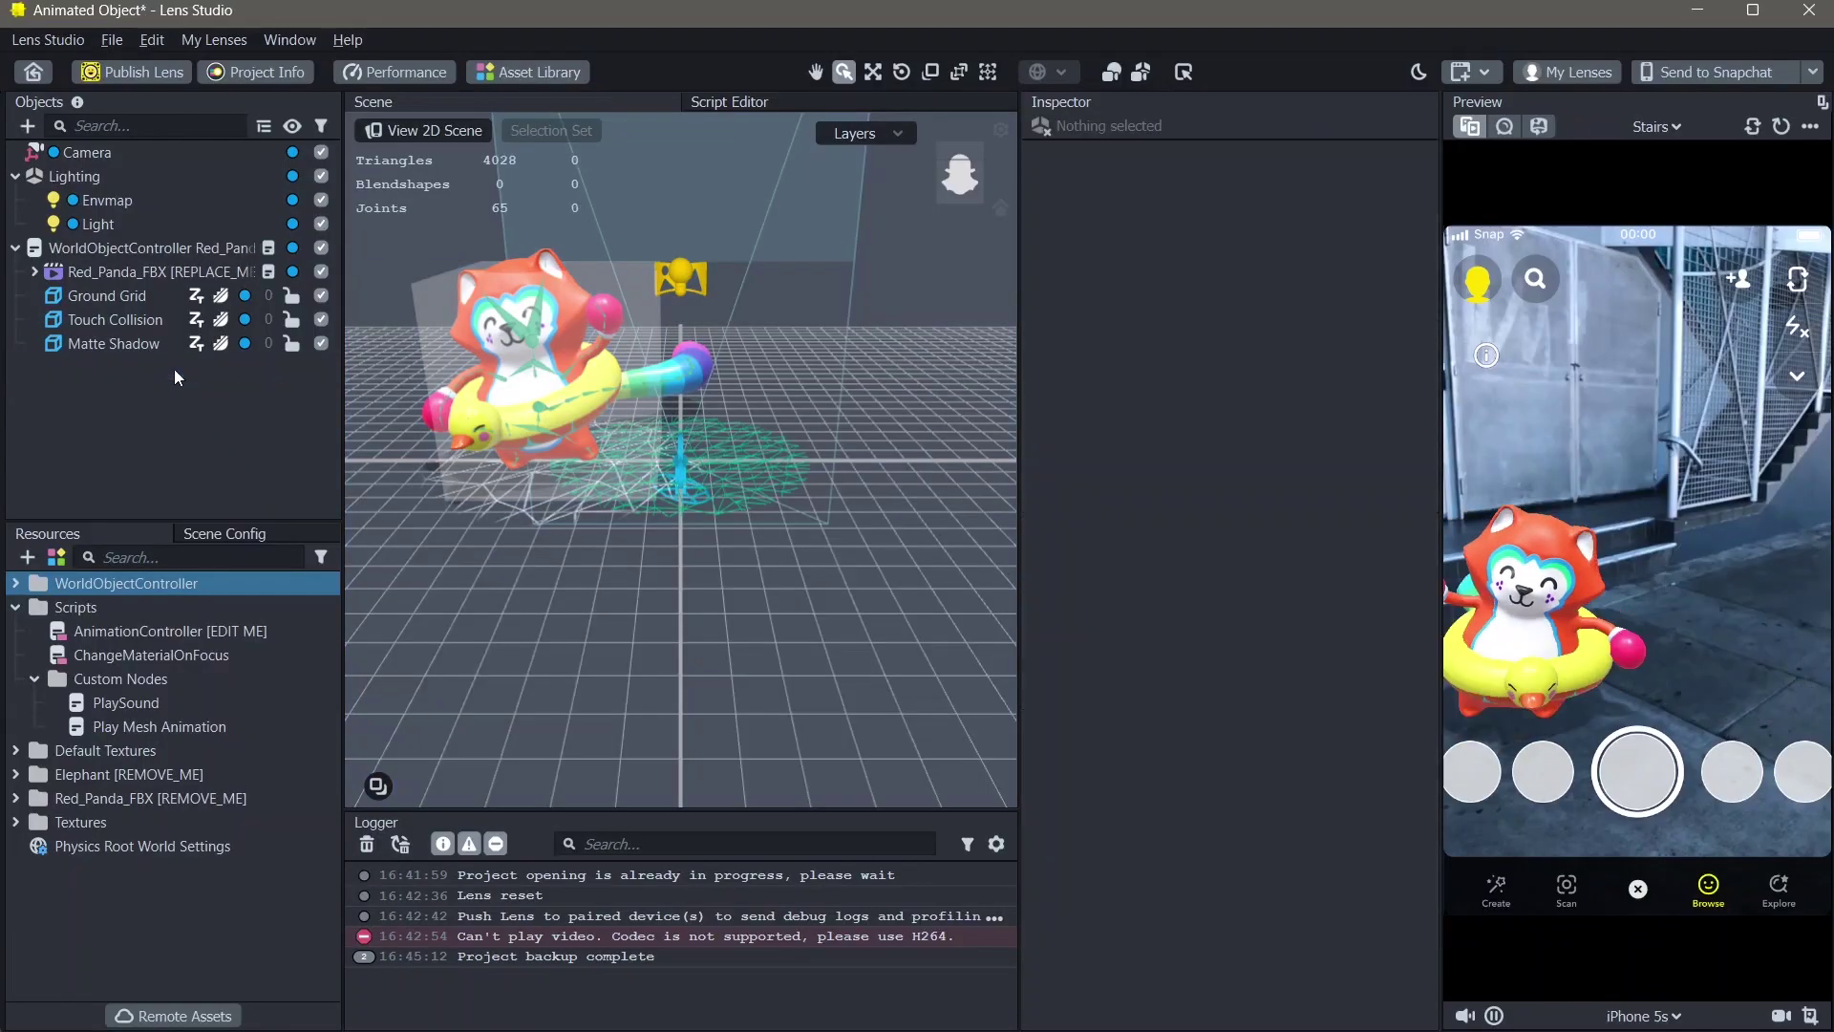
{"action": "left_click", "coordinate": [181, 272]}
{"action": "key", "text": "Delete"}
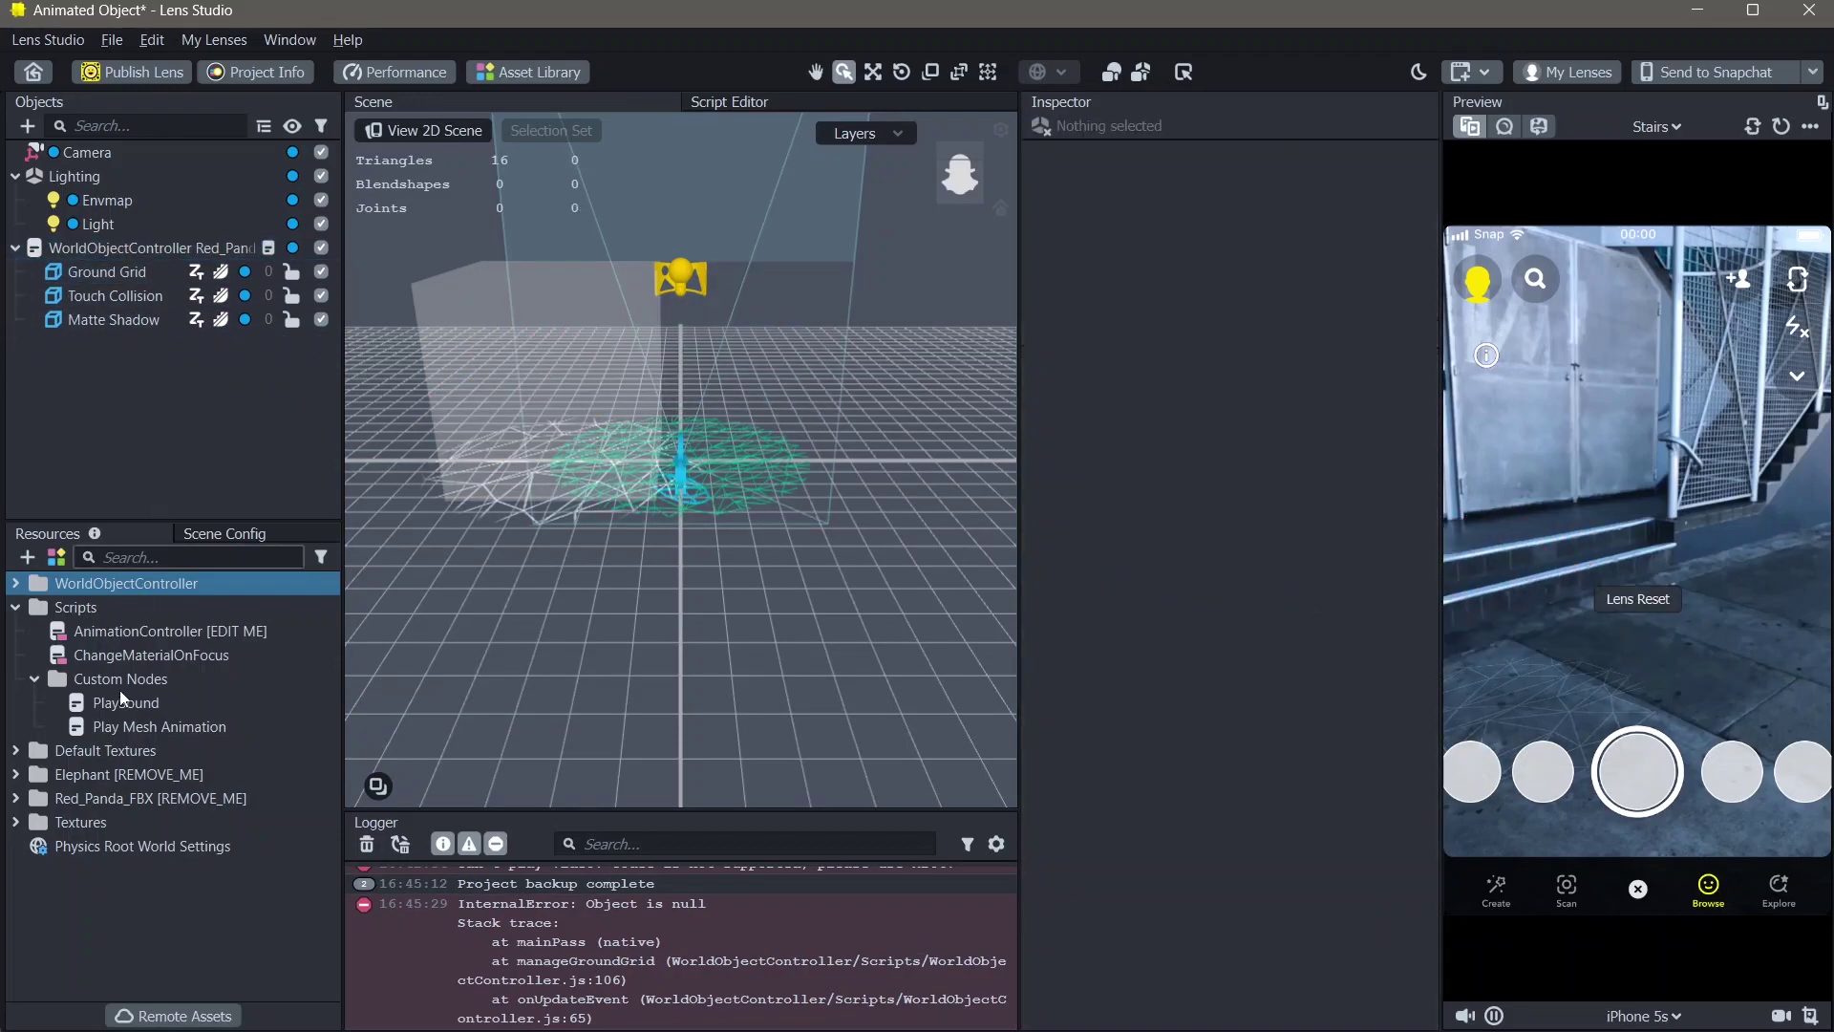
Delete the Elephant [REMOVE_ME] folder from Resources.
{"action": "left_click", "coordinate": [134, 796]}
{"action": "left_click", "coordinate": [194, 771], "text": "ctrl"}
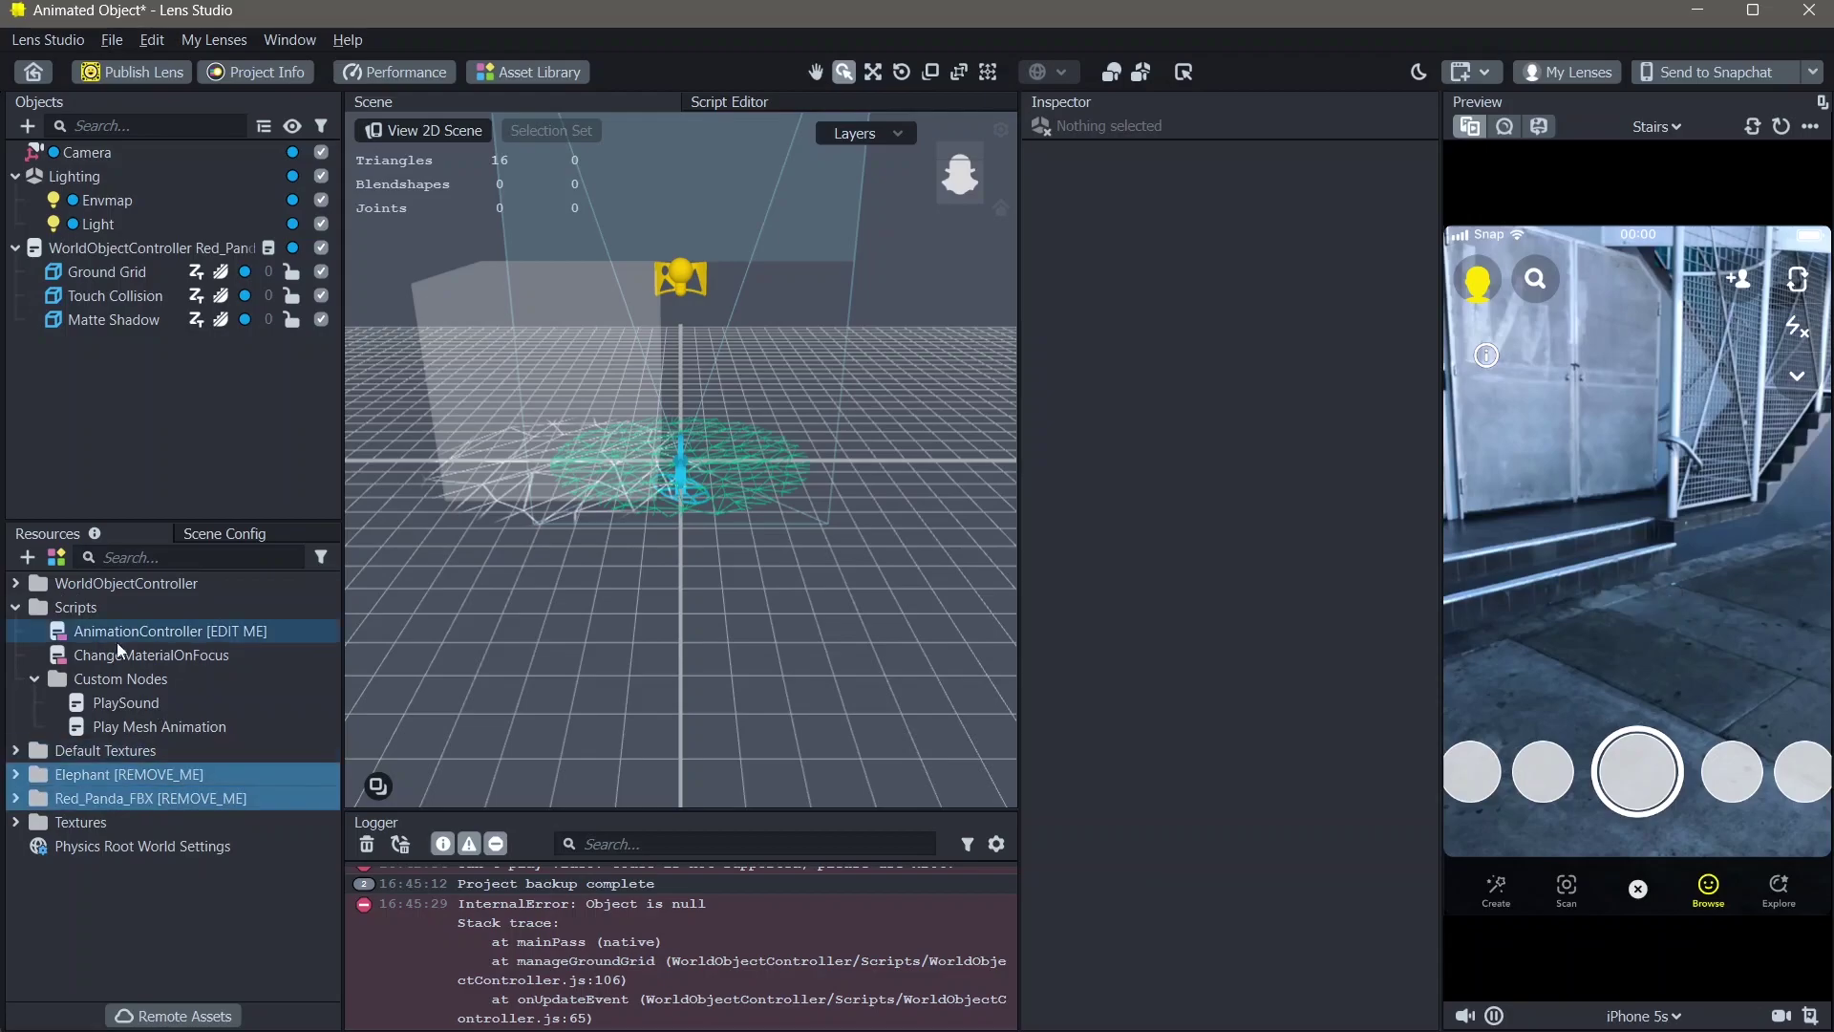
{"action": "key", "text": "Delete"}
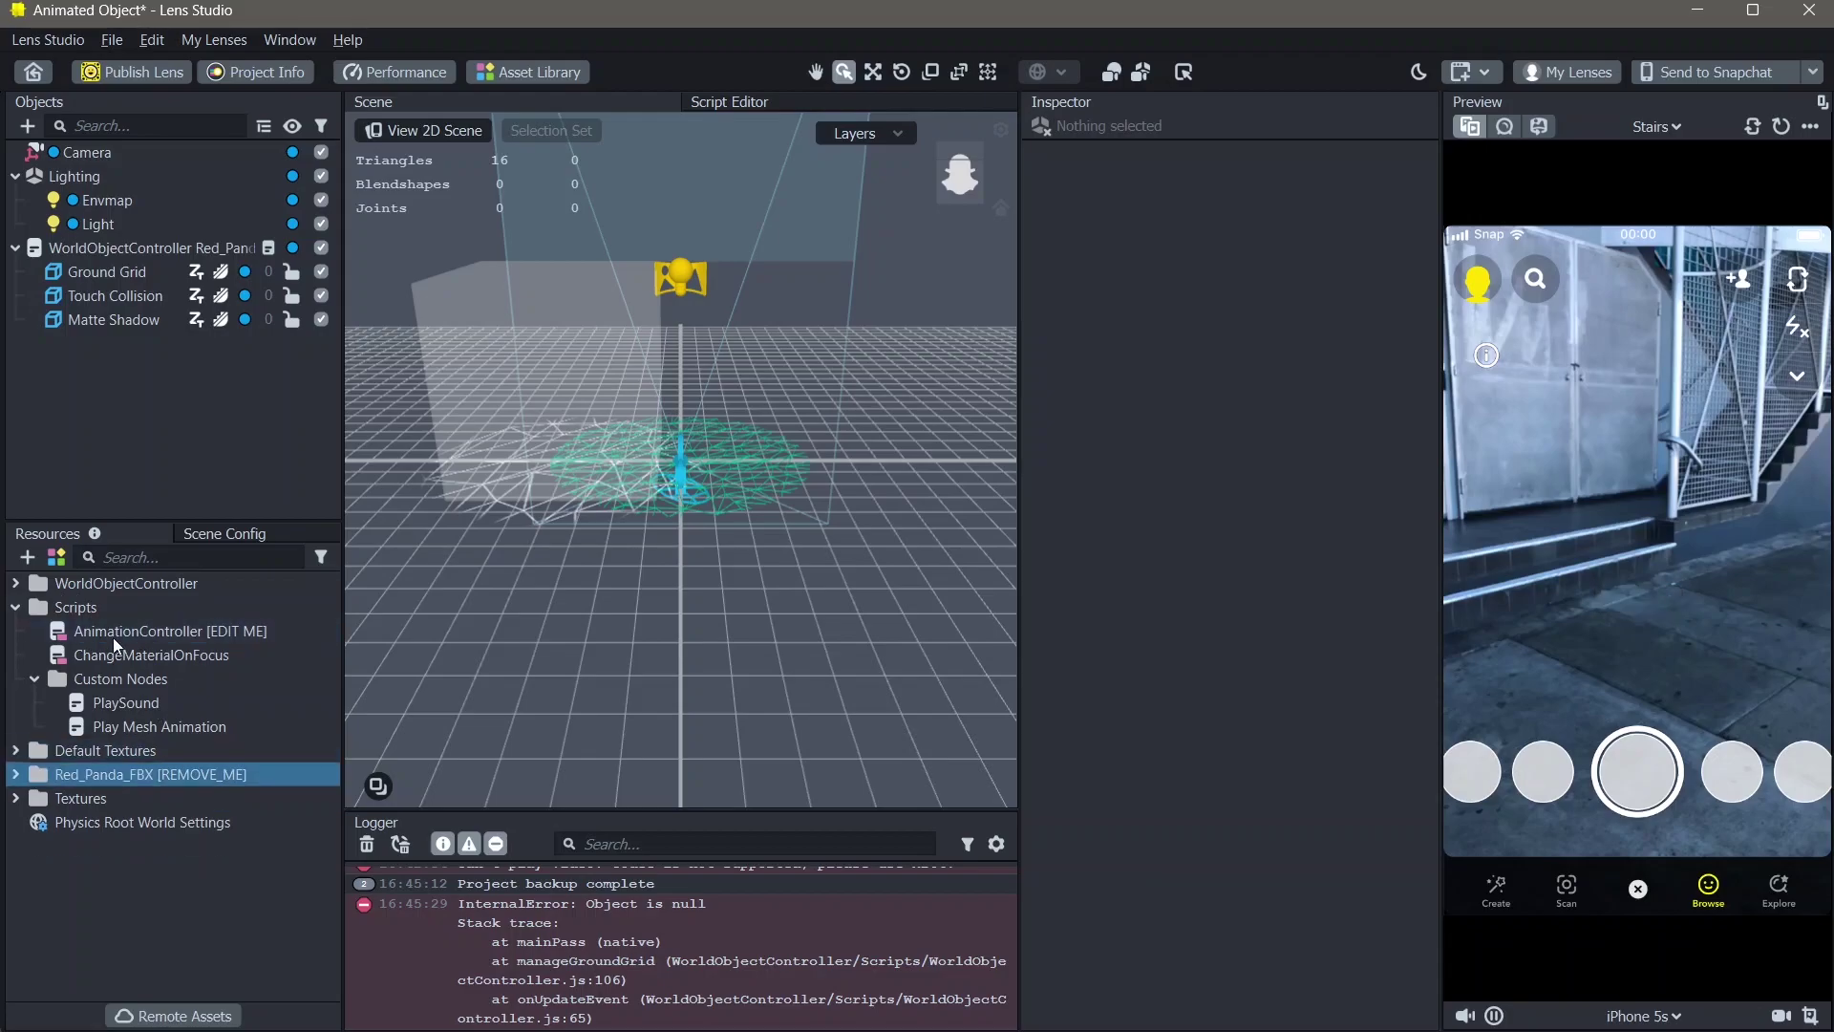
Import the t-rex glTF from Downloads > 3D Lens into Resources with default import options.
{"action": "left_click", "coordinate": [27, 557]}
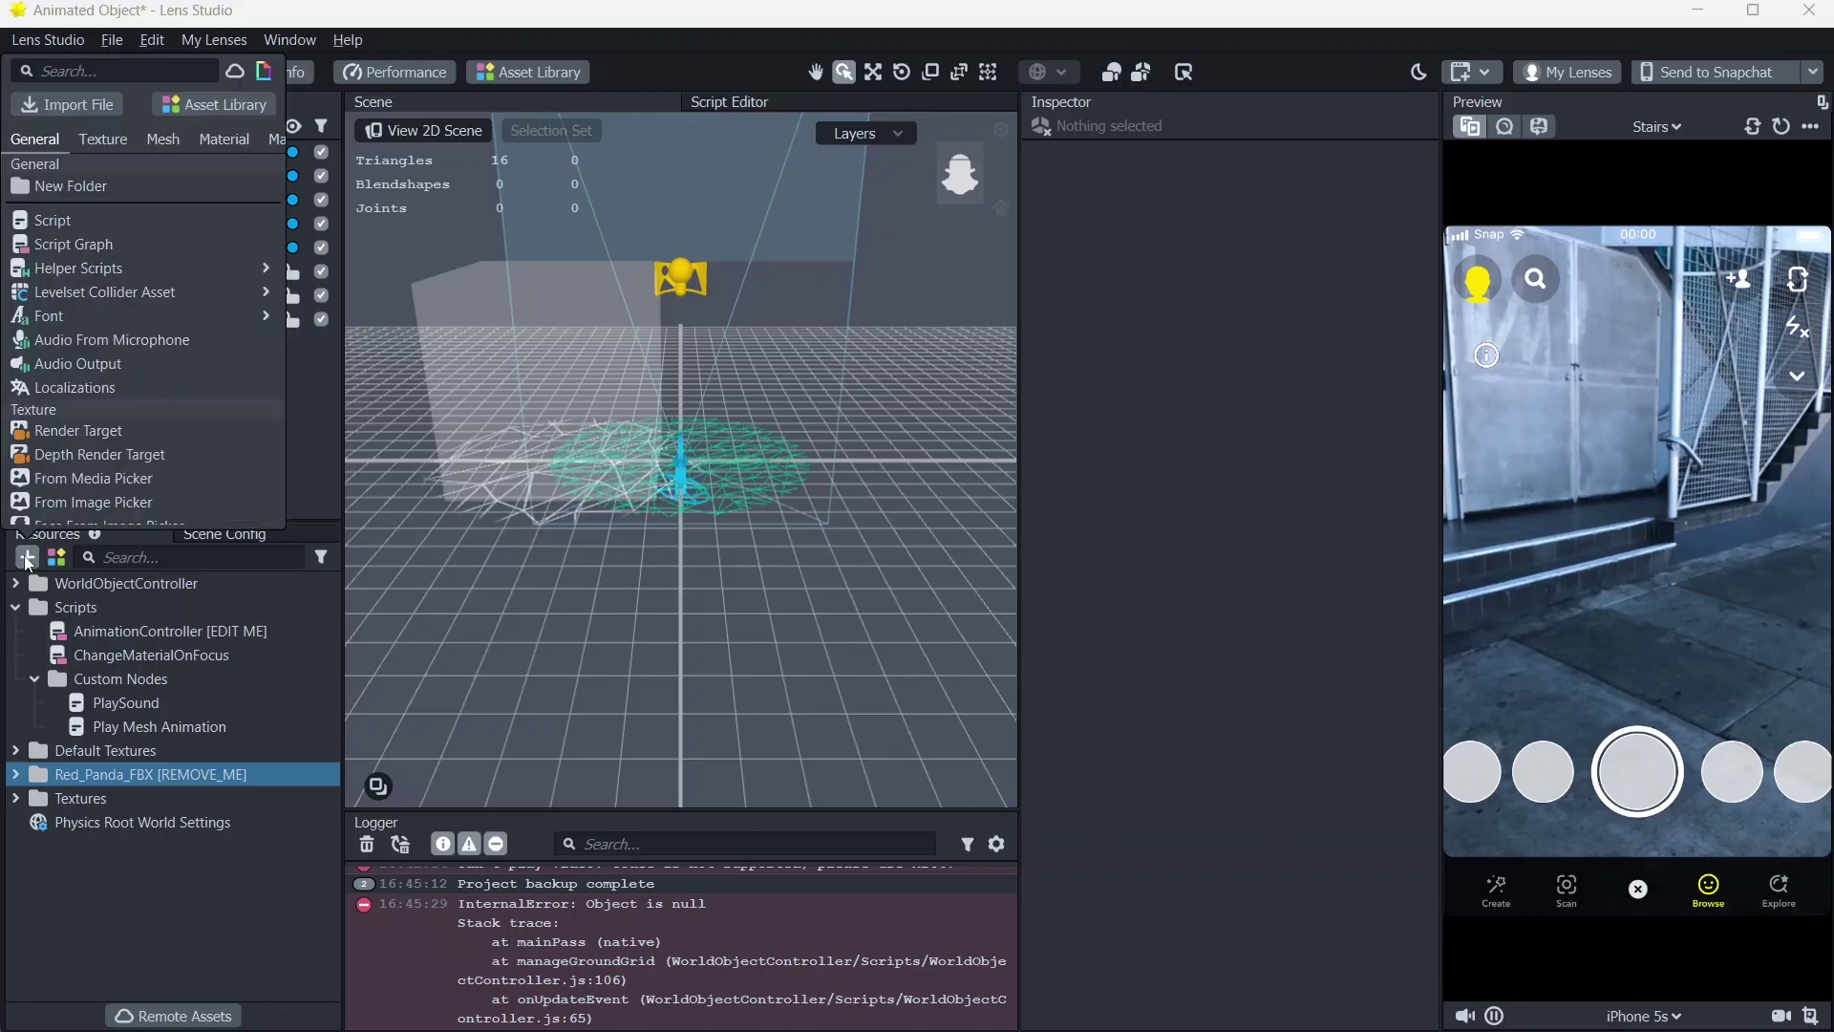
{"action": "left_click", "coordinate": [92, 108]}
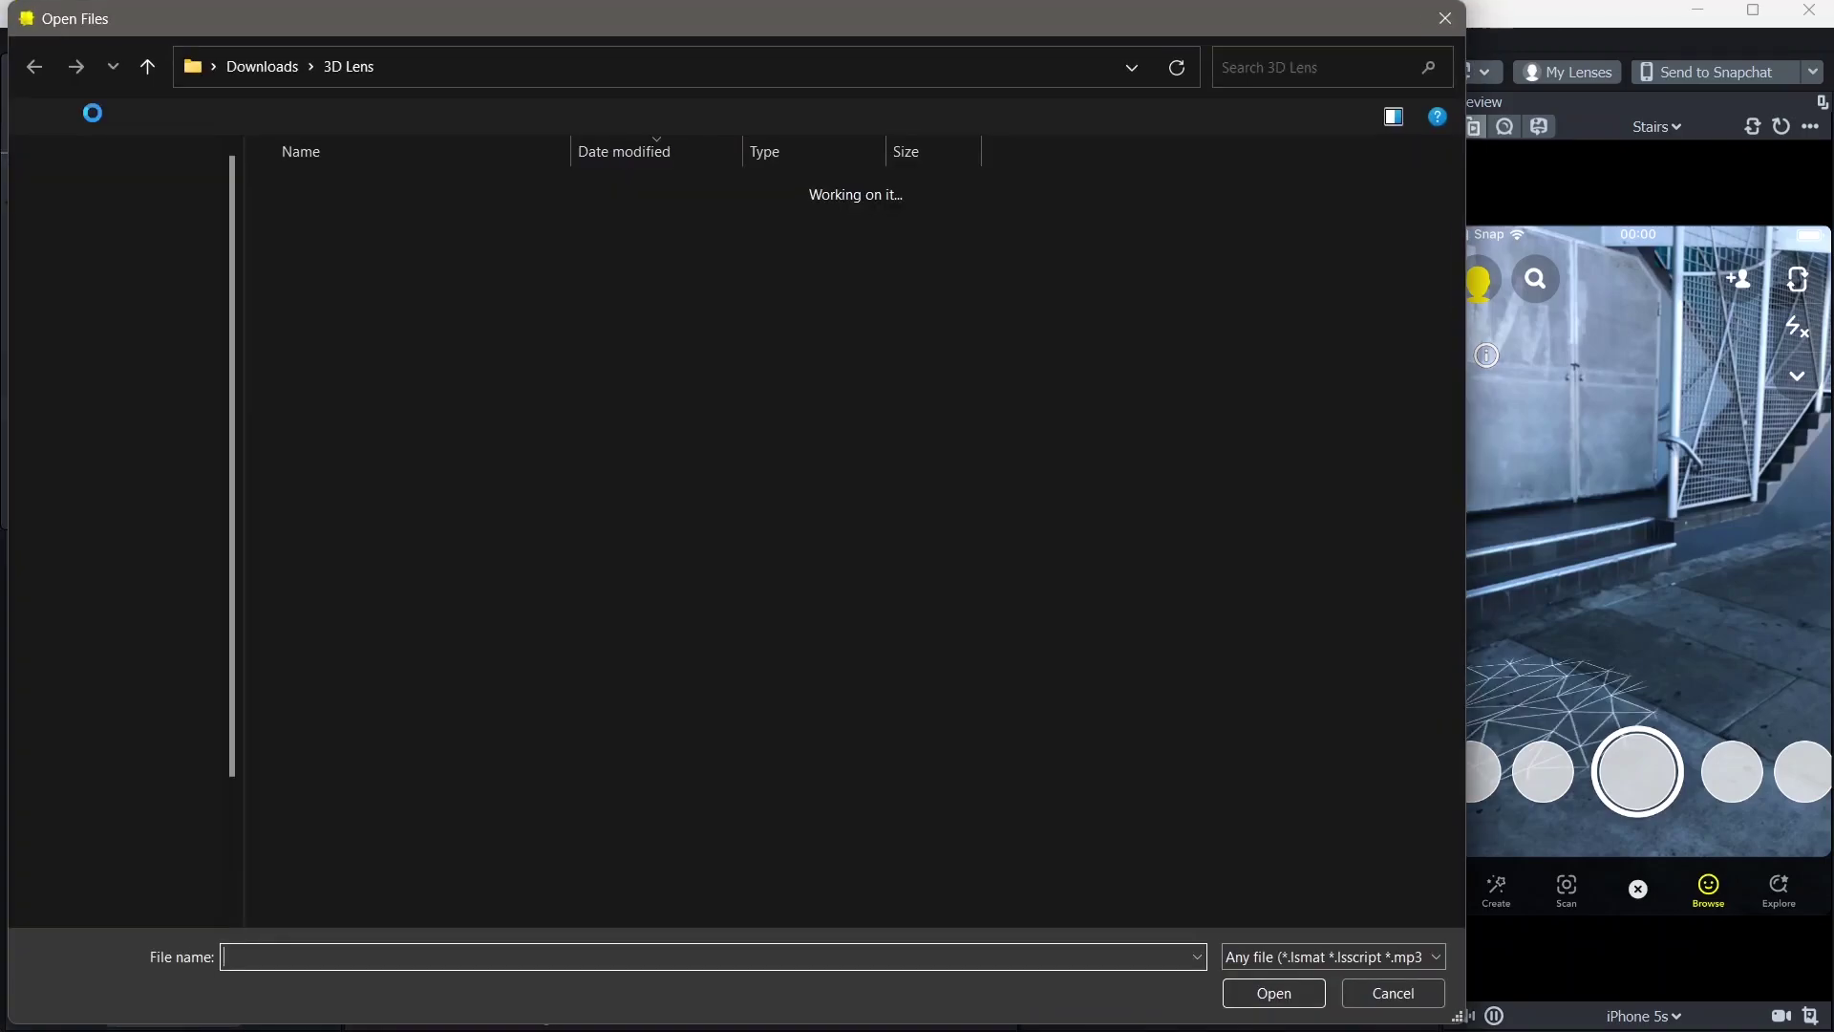
{"action": "double_click", "coordinate": [445, 210]}
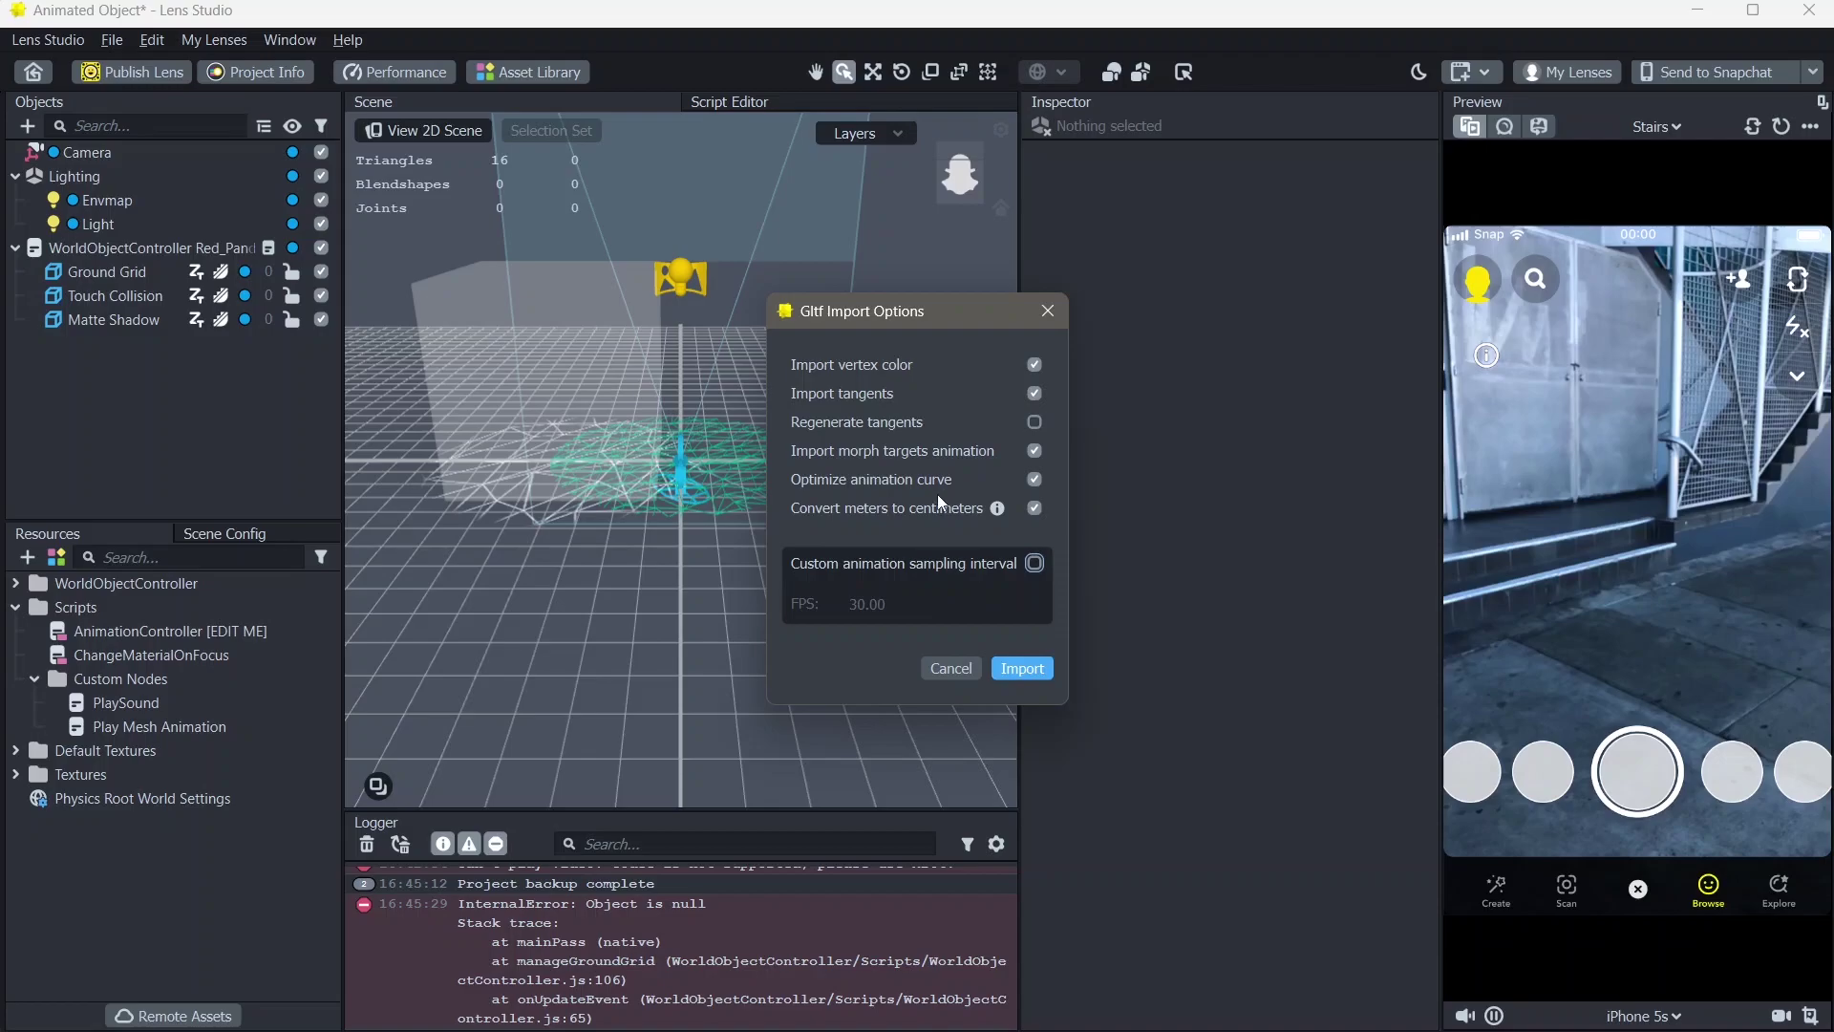
{"action": "left_click", "coordinate": [1017, 669]}
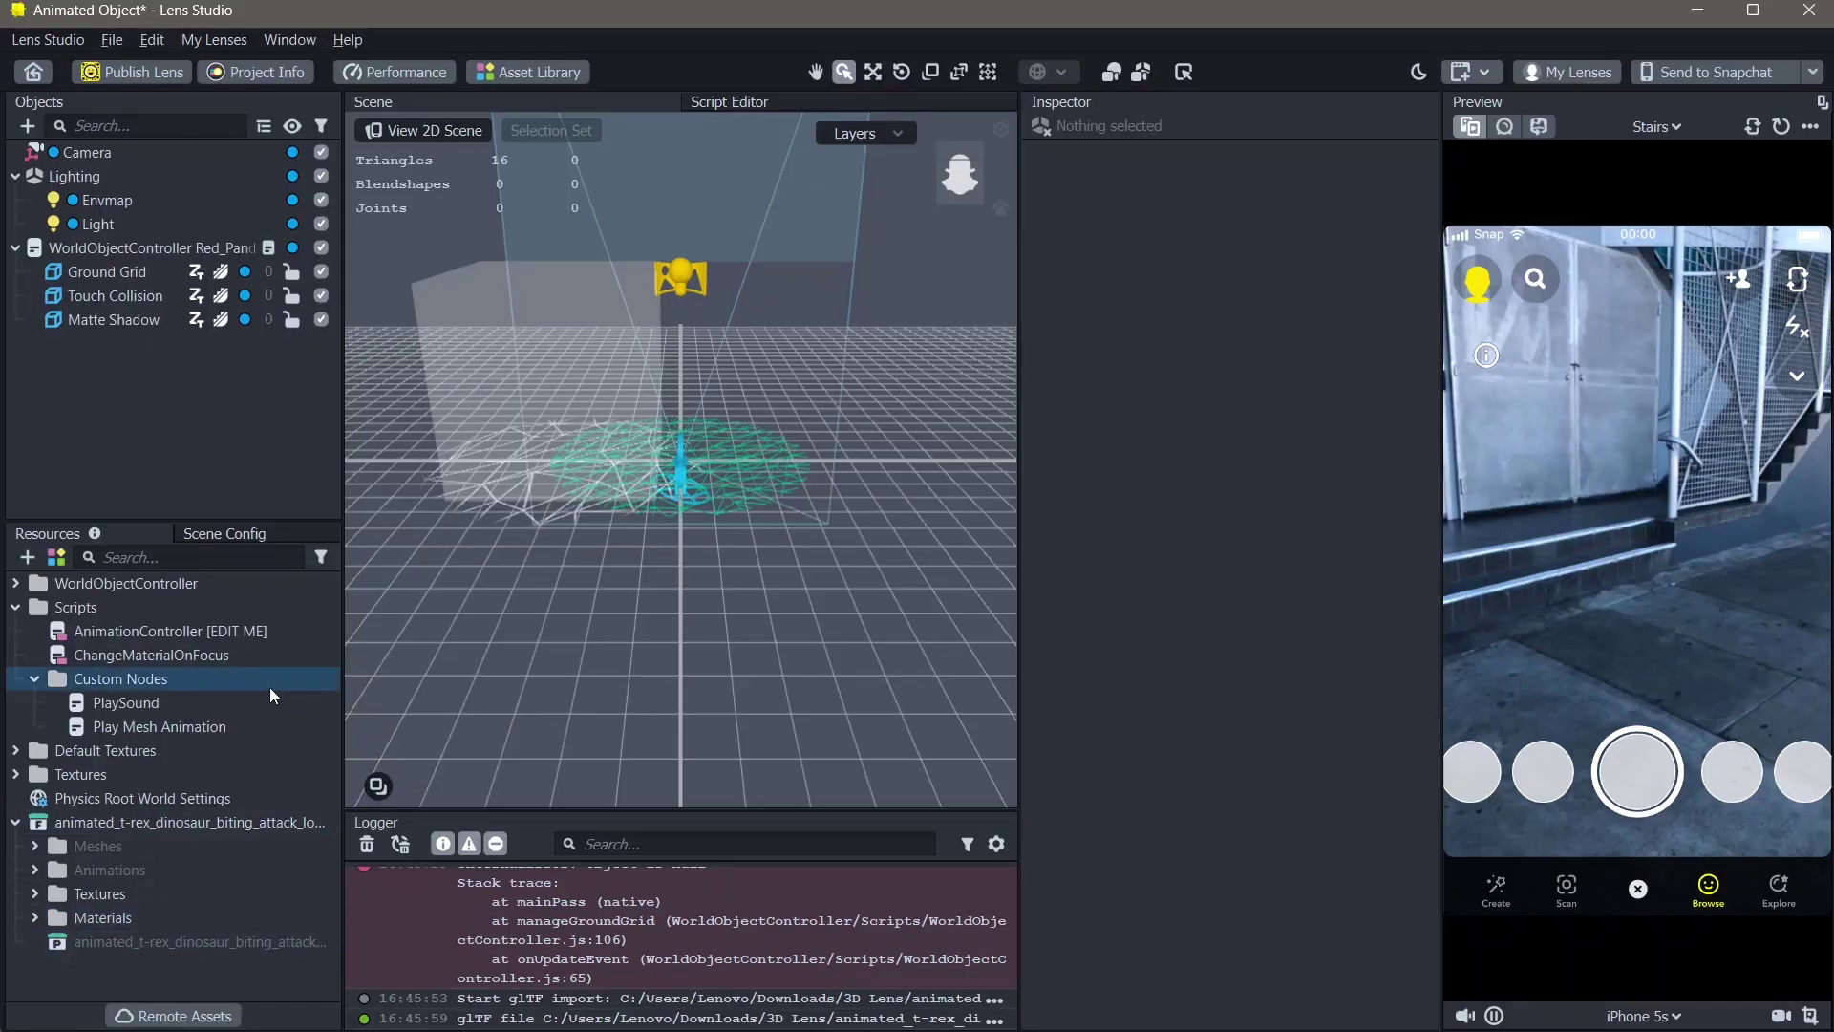
Add the t-rex model to the scene nested under WorldObjectController, with its hierarchy collapsed.
{"action": "left_click_drag", "start_coordinate": [192, 953], "coordinate": [179, 254]}
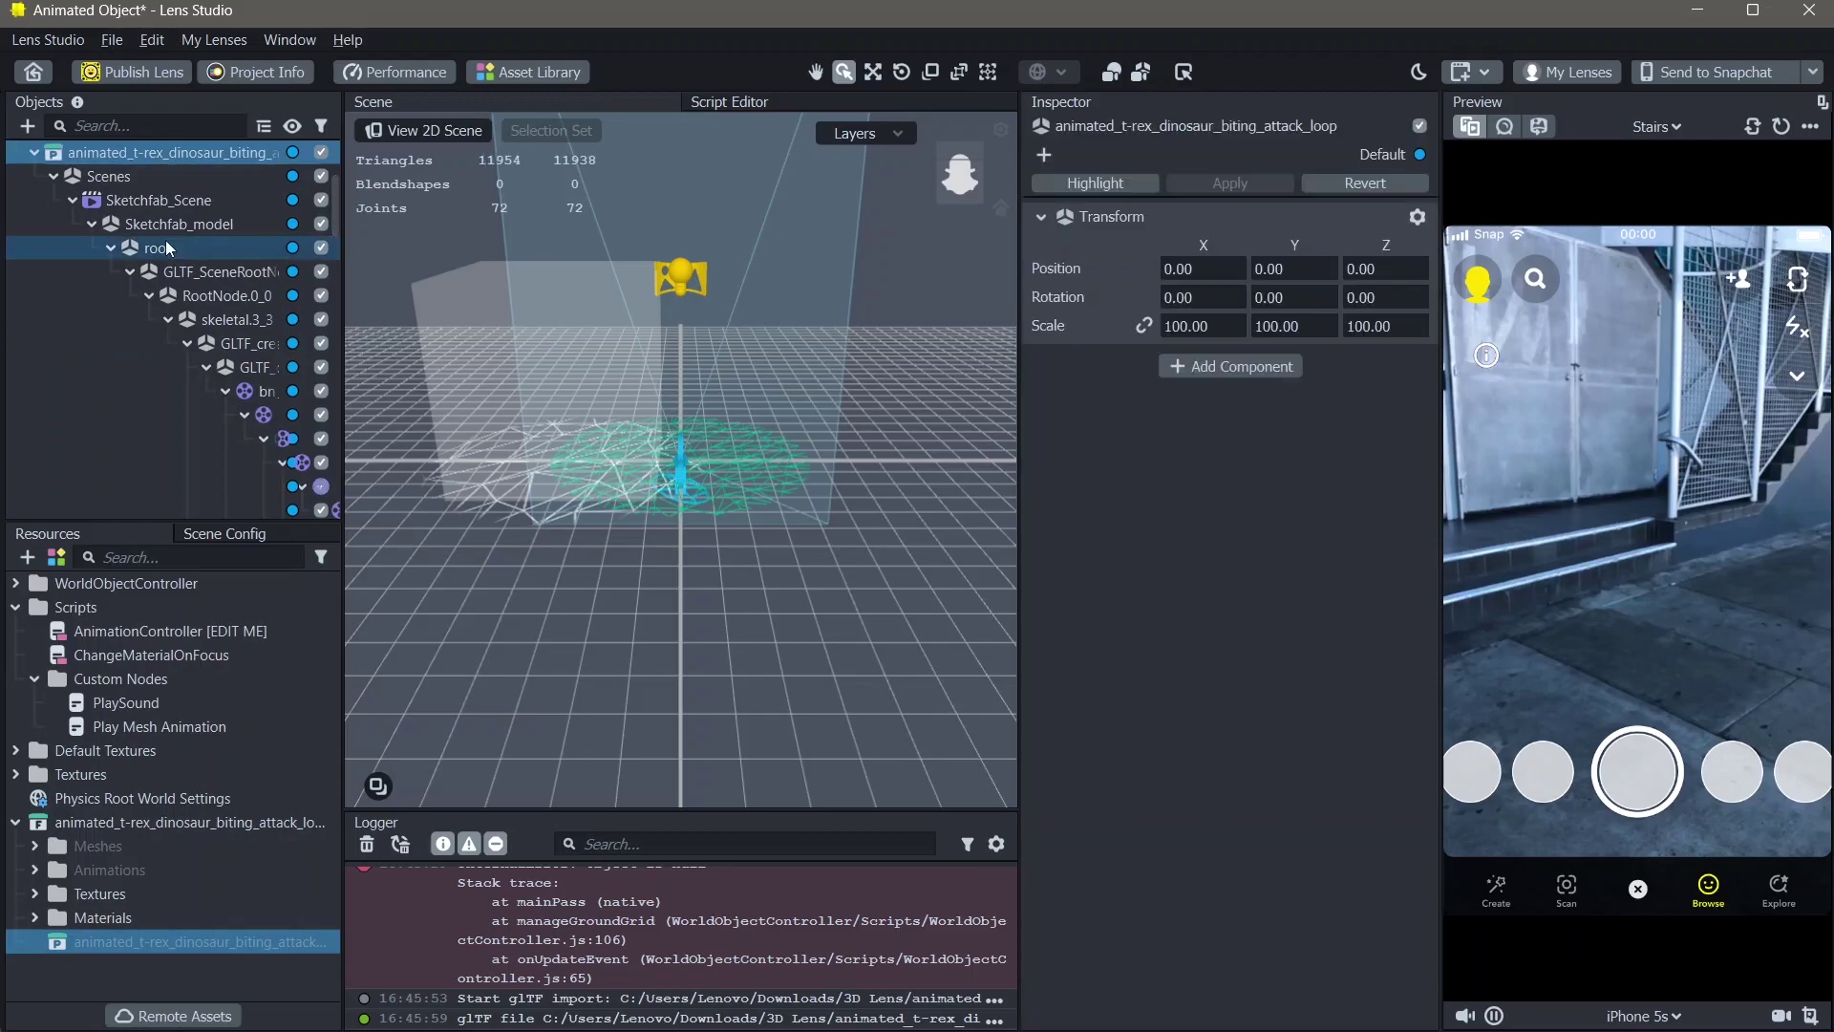
{"action": "scroll", "coordinate": [164, 239], "scroll_direction": "up", "scroll_amount": 1}
{"action": "scroll", "coordinate": [153, 250], "scroll_direction": "up", "scroll_amount": 1}
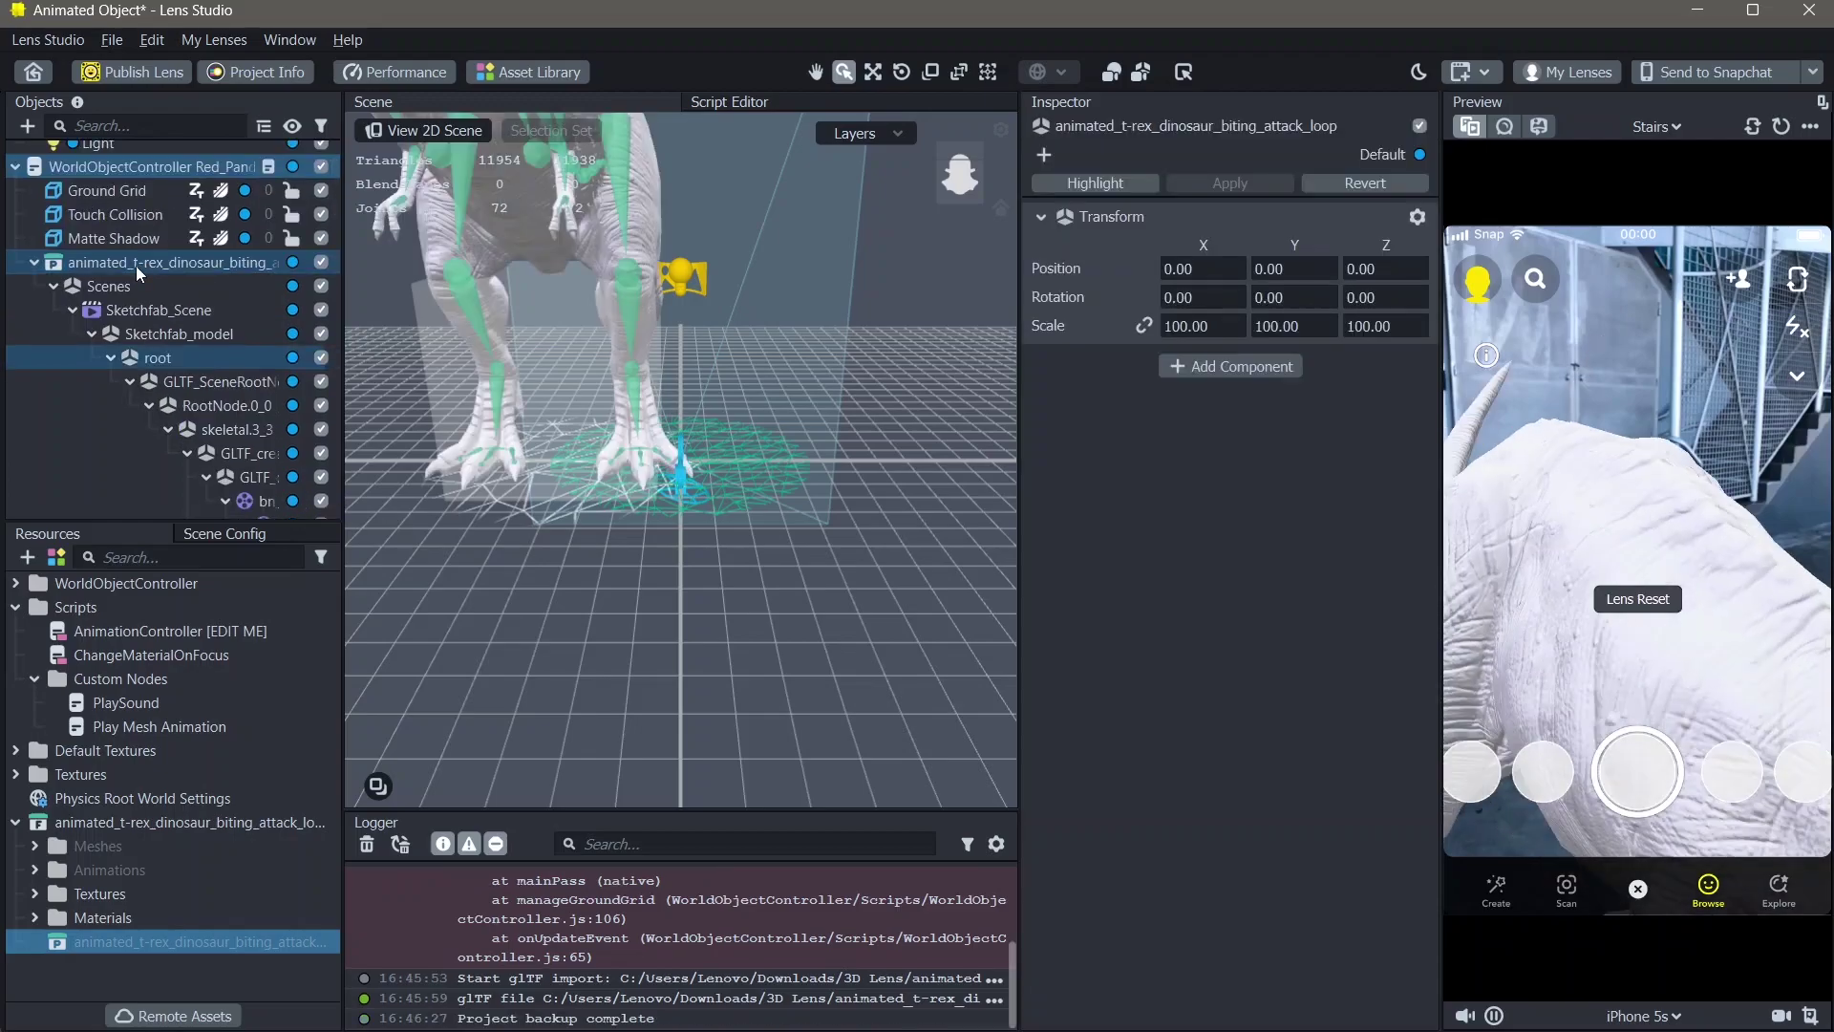
{"action": "left_click_drag", "start_coordinate": [136, 266], "coordinate": [140, 180]}
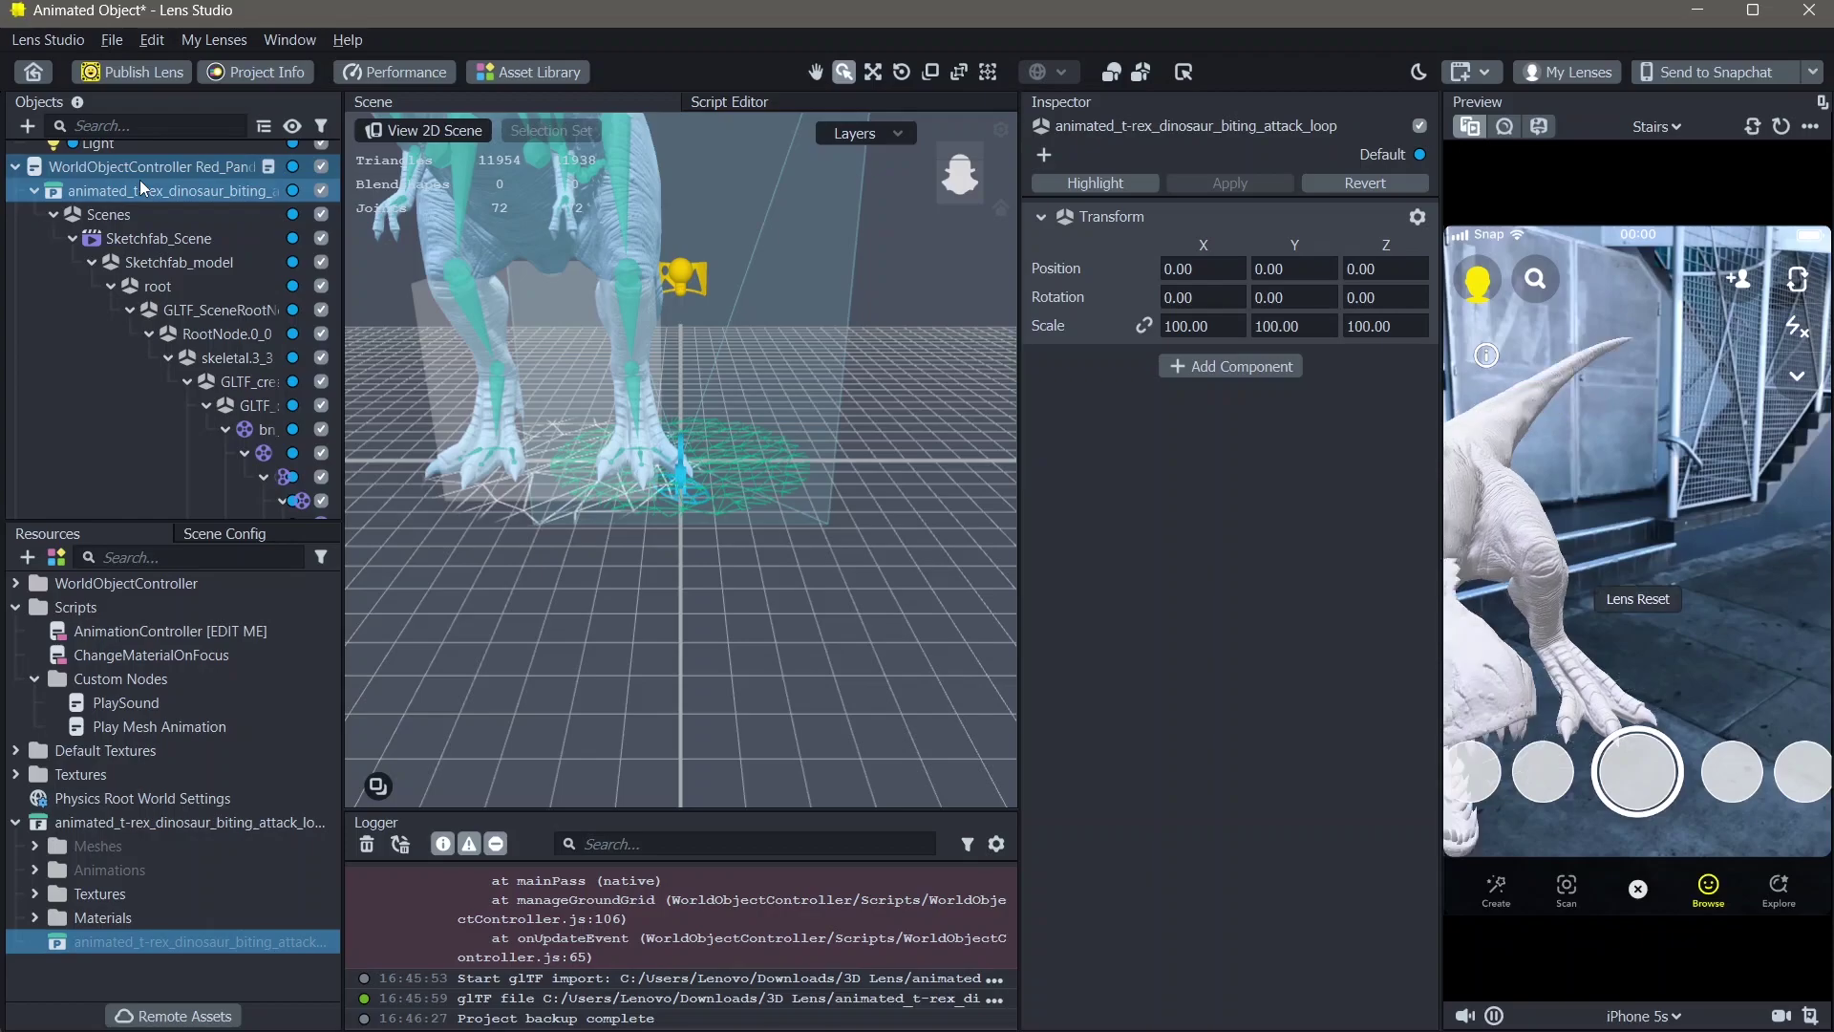
{"action": "left_click", "coordinate": [36, 195]}
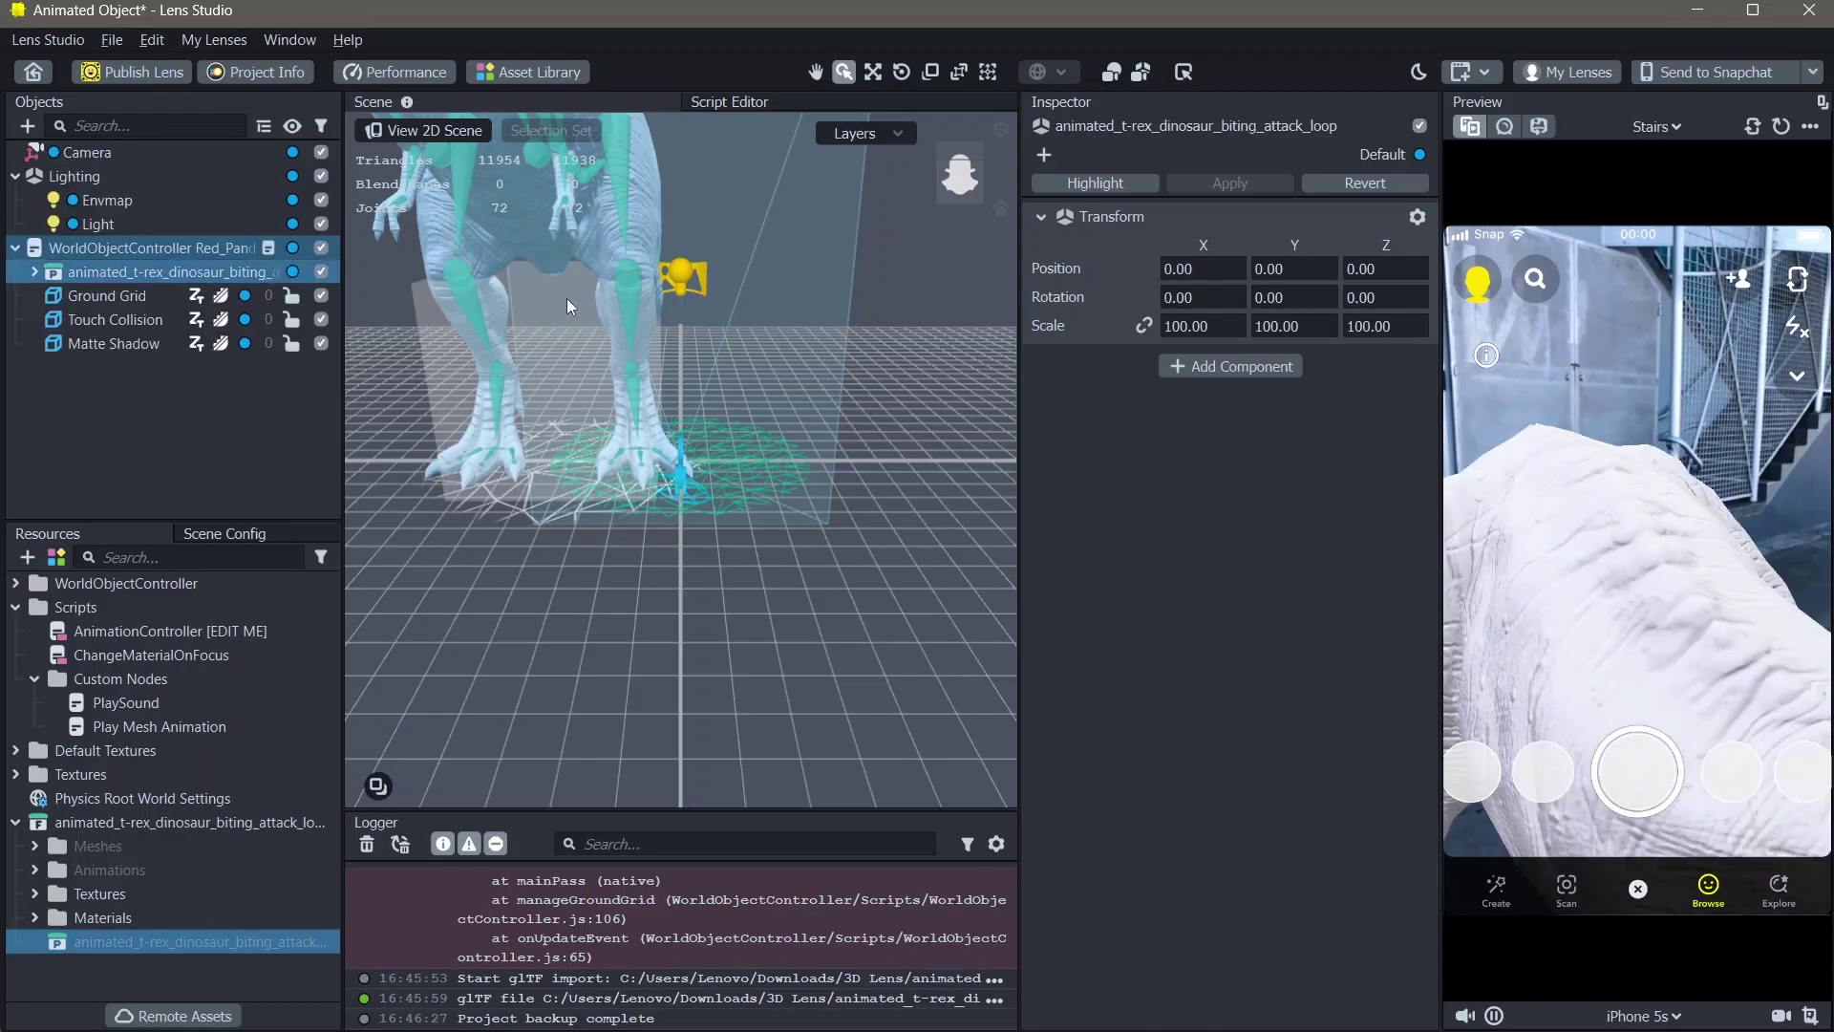
{"action": "scroll", "coordinate": [566, 298], "scroll_direction": "down", "scroll_amount": 3}
{"action": "left_click_drag", "start_coordinate": [960, 172], "coordinate": [1001, 169]}
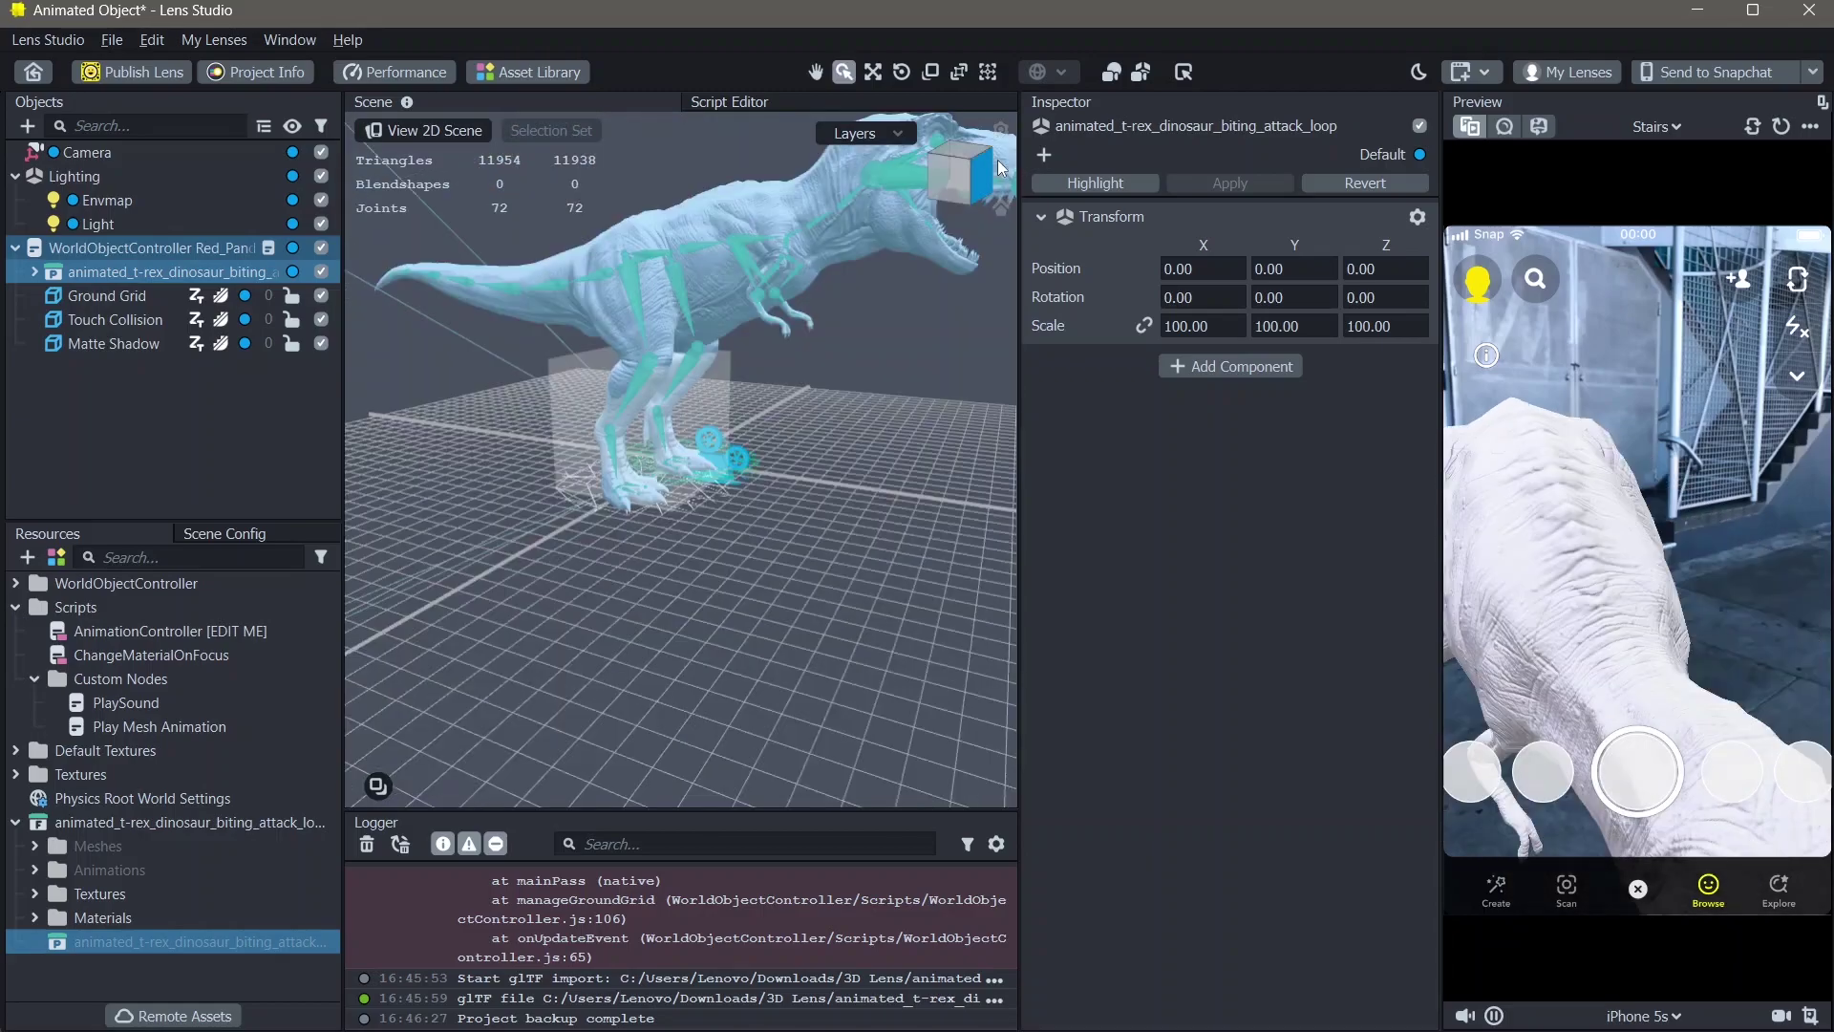
Lock the scale link and scale the t-rex uniformly, trying 10 and 25 before settling on 50.
{"action": "left_click", "coordinate": [1143, 326]}
{"action": "left_click", "coordinate": [1184, 326]}
{"action": "type", "text": "10"}
{"action": "key", "text": "Return"}
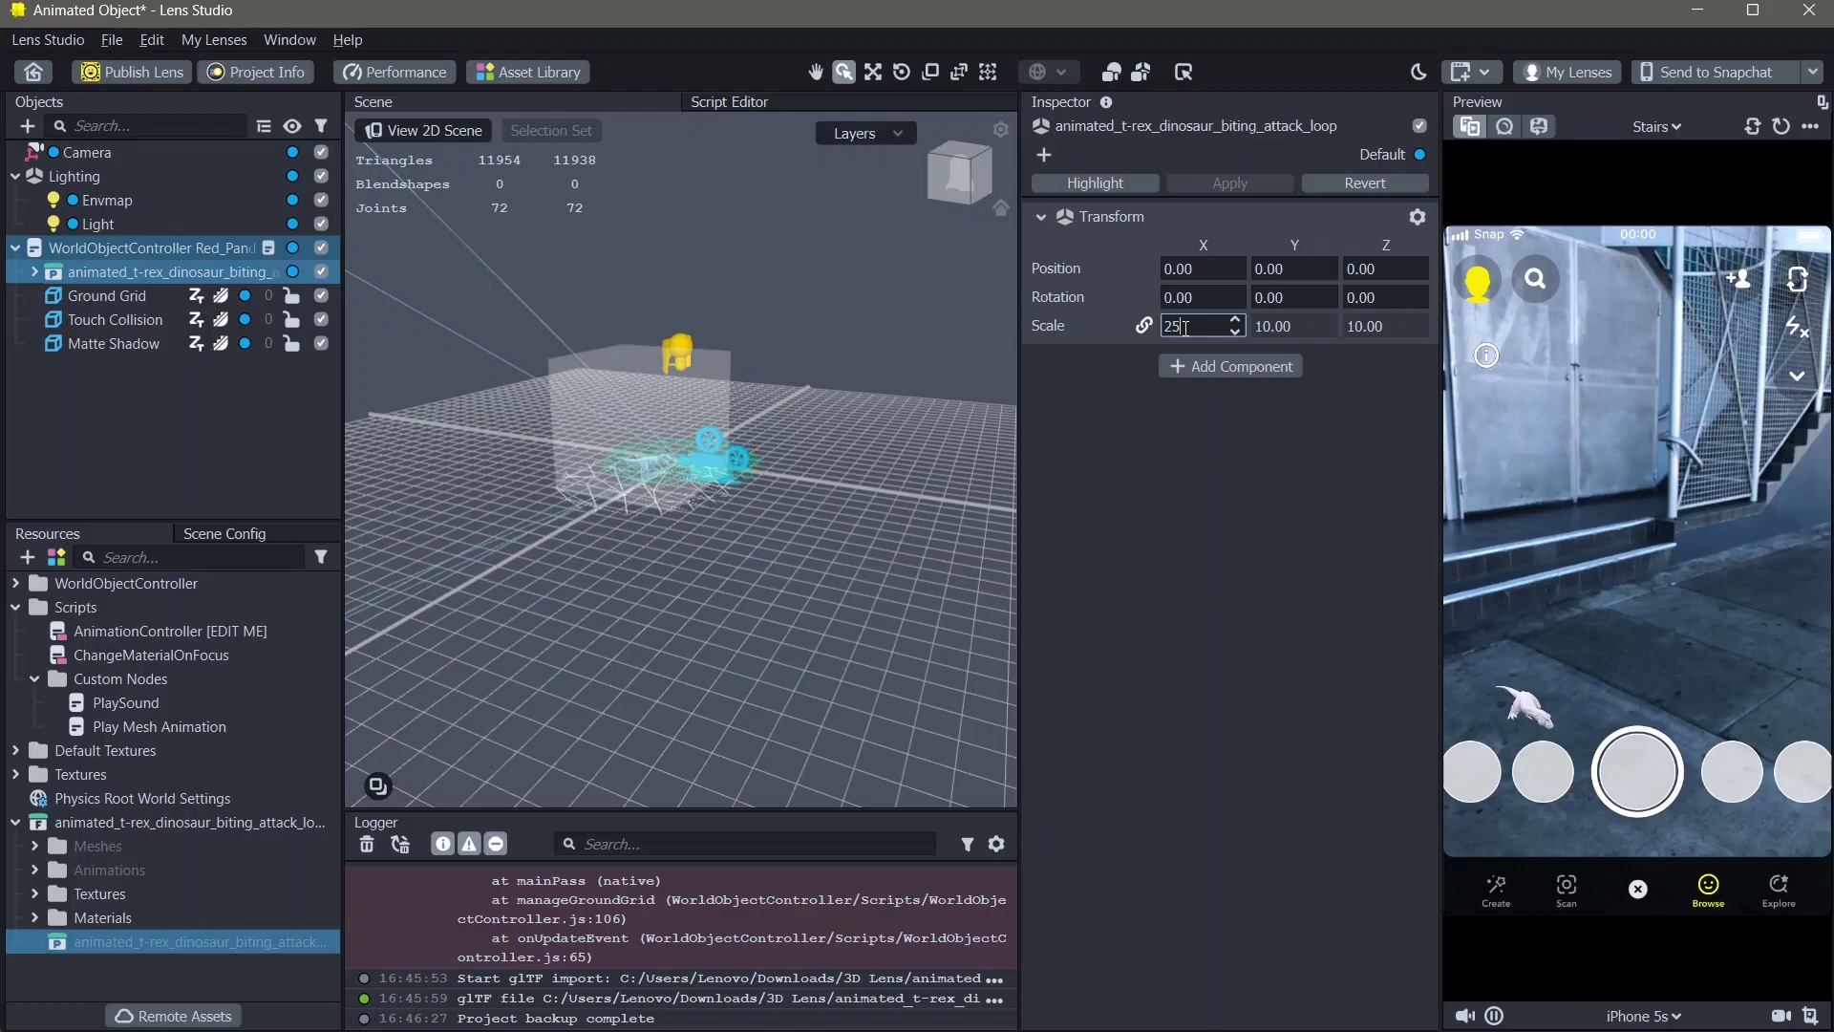
{"action": "key", "text": "Return"}
{"action": "type", "text": "50"}
{"action": "key", "text": "Return"}
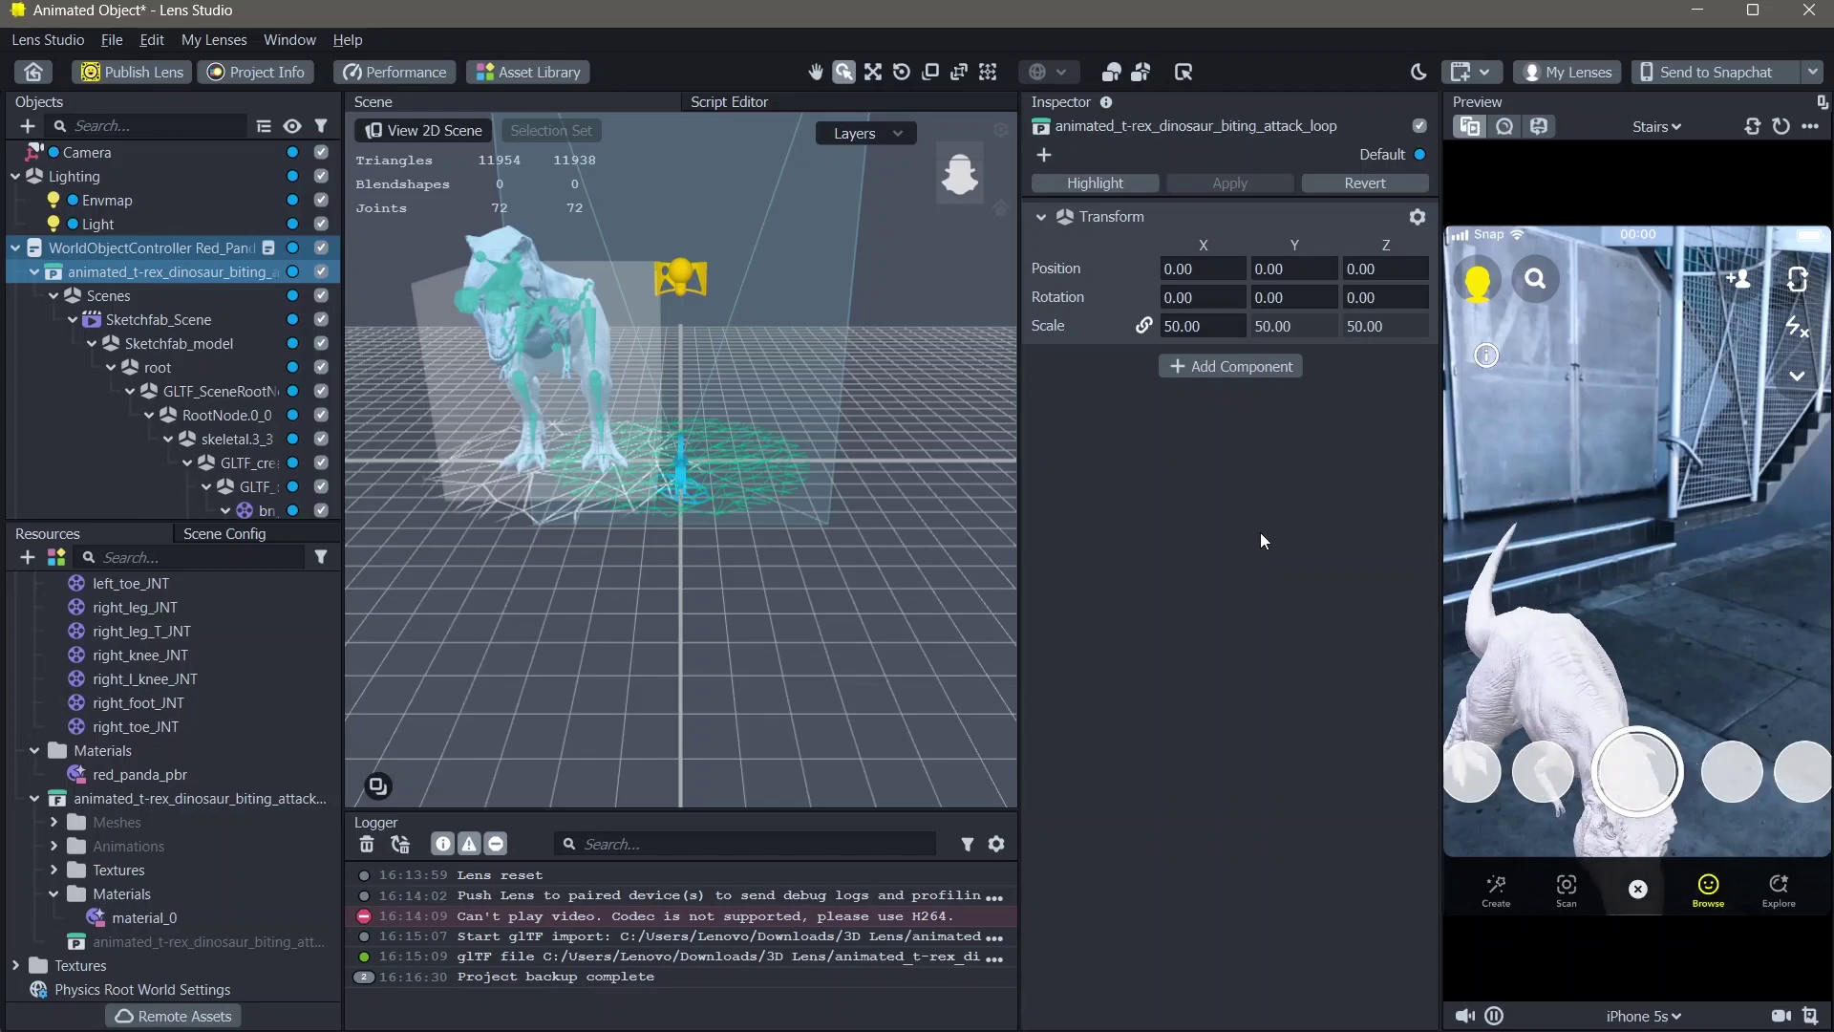
Open the t-rex's material_0 and enable Base Texture in its graph parameters.
{"action": "left_click", "coordinate": [192, 795]}
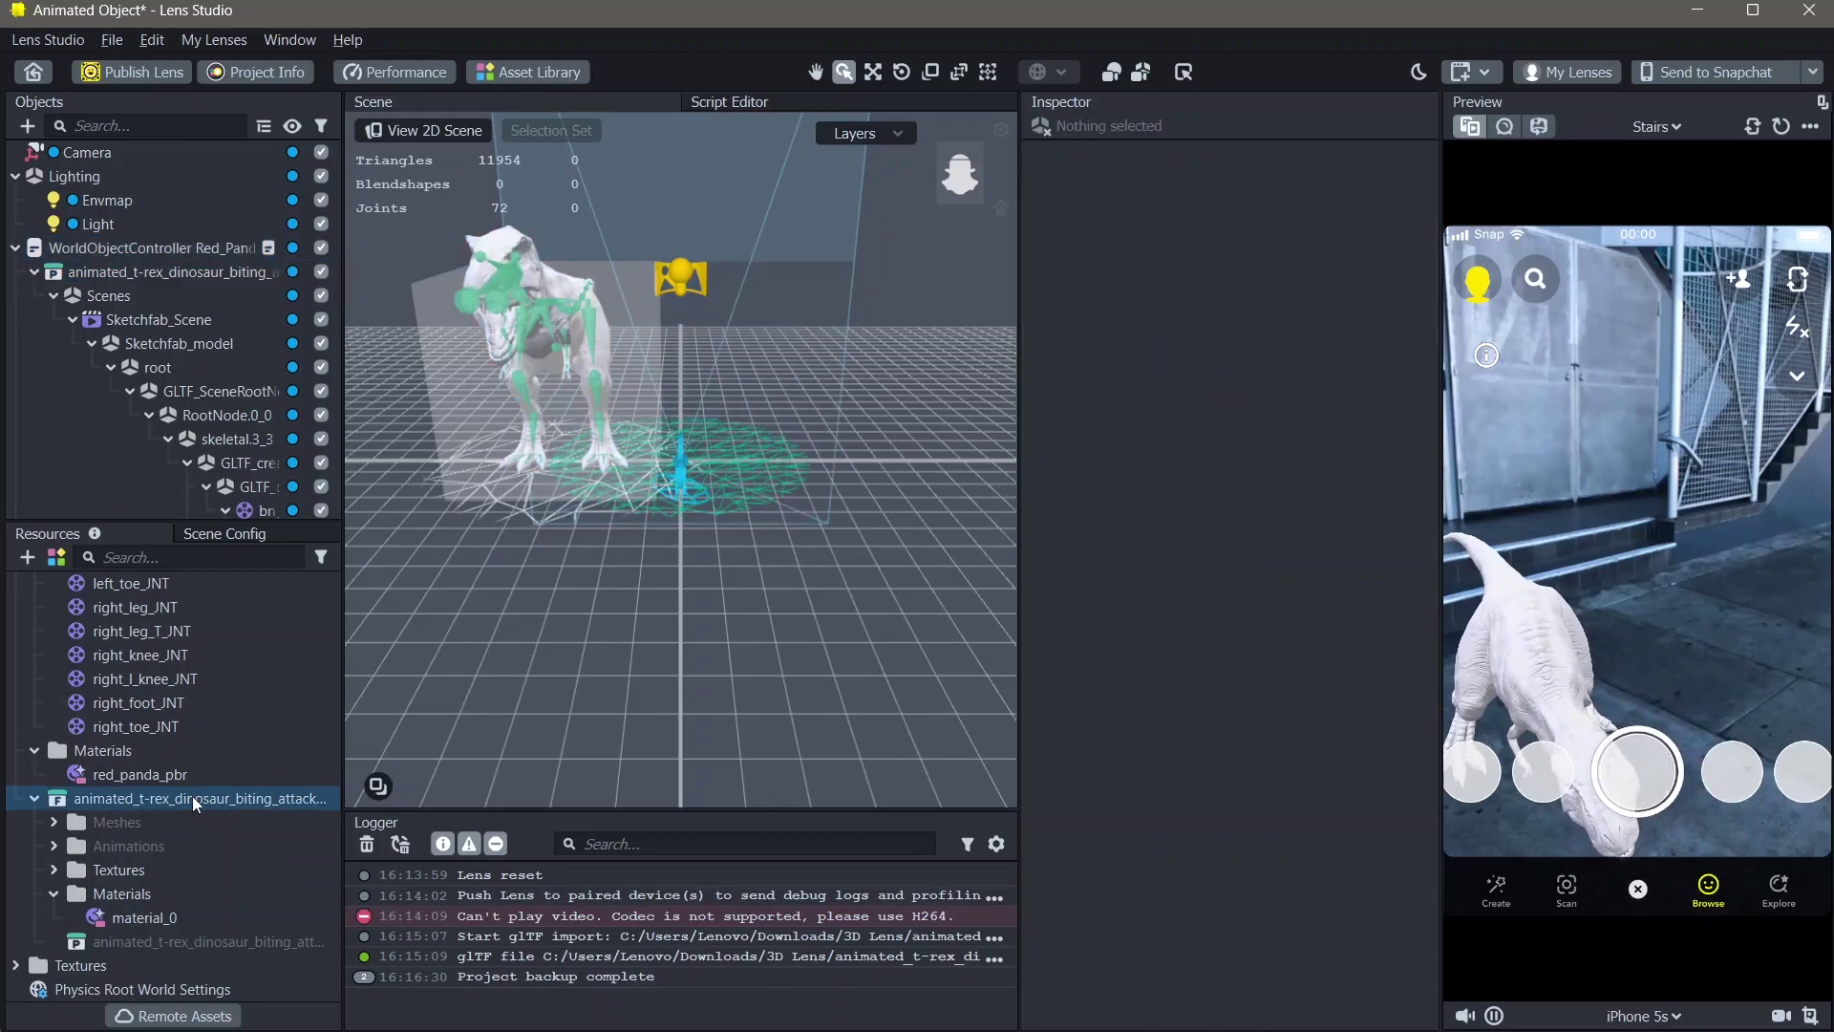
{"action": "left_click", "coordinate": [123, 913]}
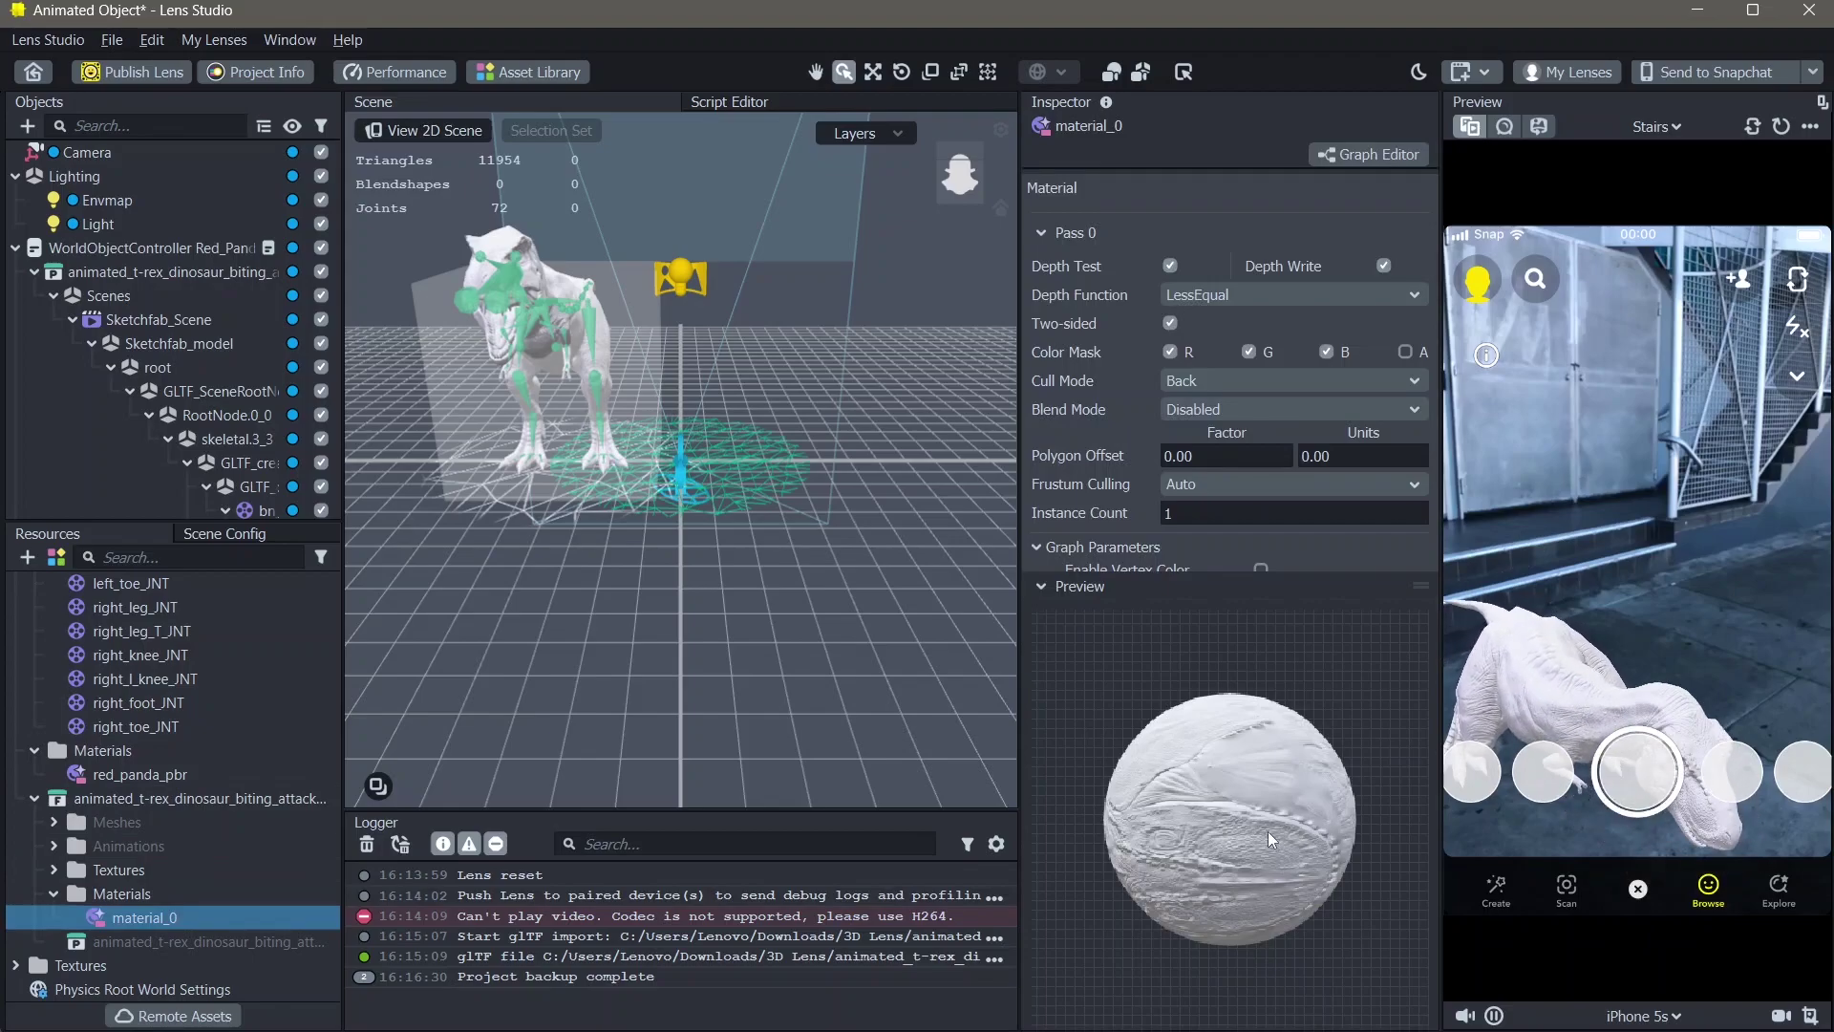
{"action": "left_click", "coordinate": [1041, 585]}
{"action": "scroll", "coordinate": [1177, 621], "scroll_direction": "down", "scroll_amount": 2}
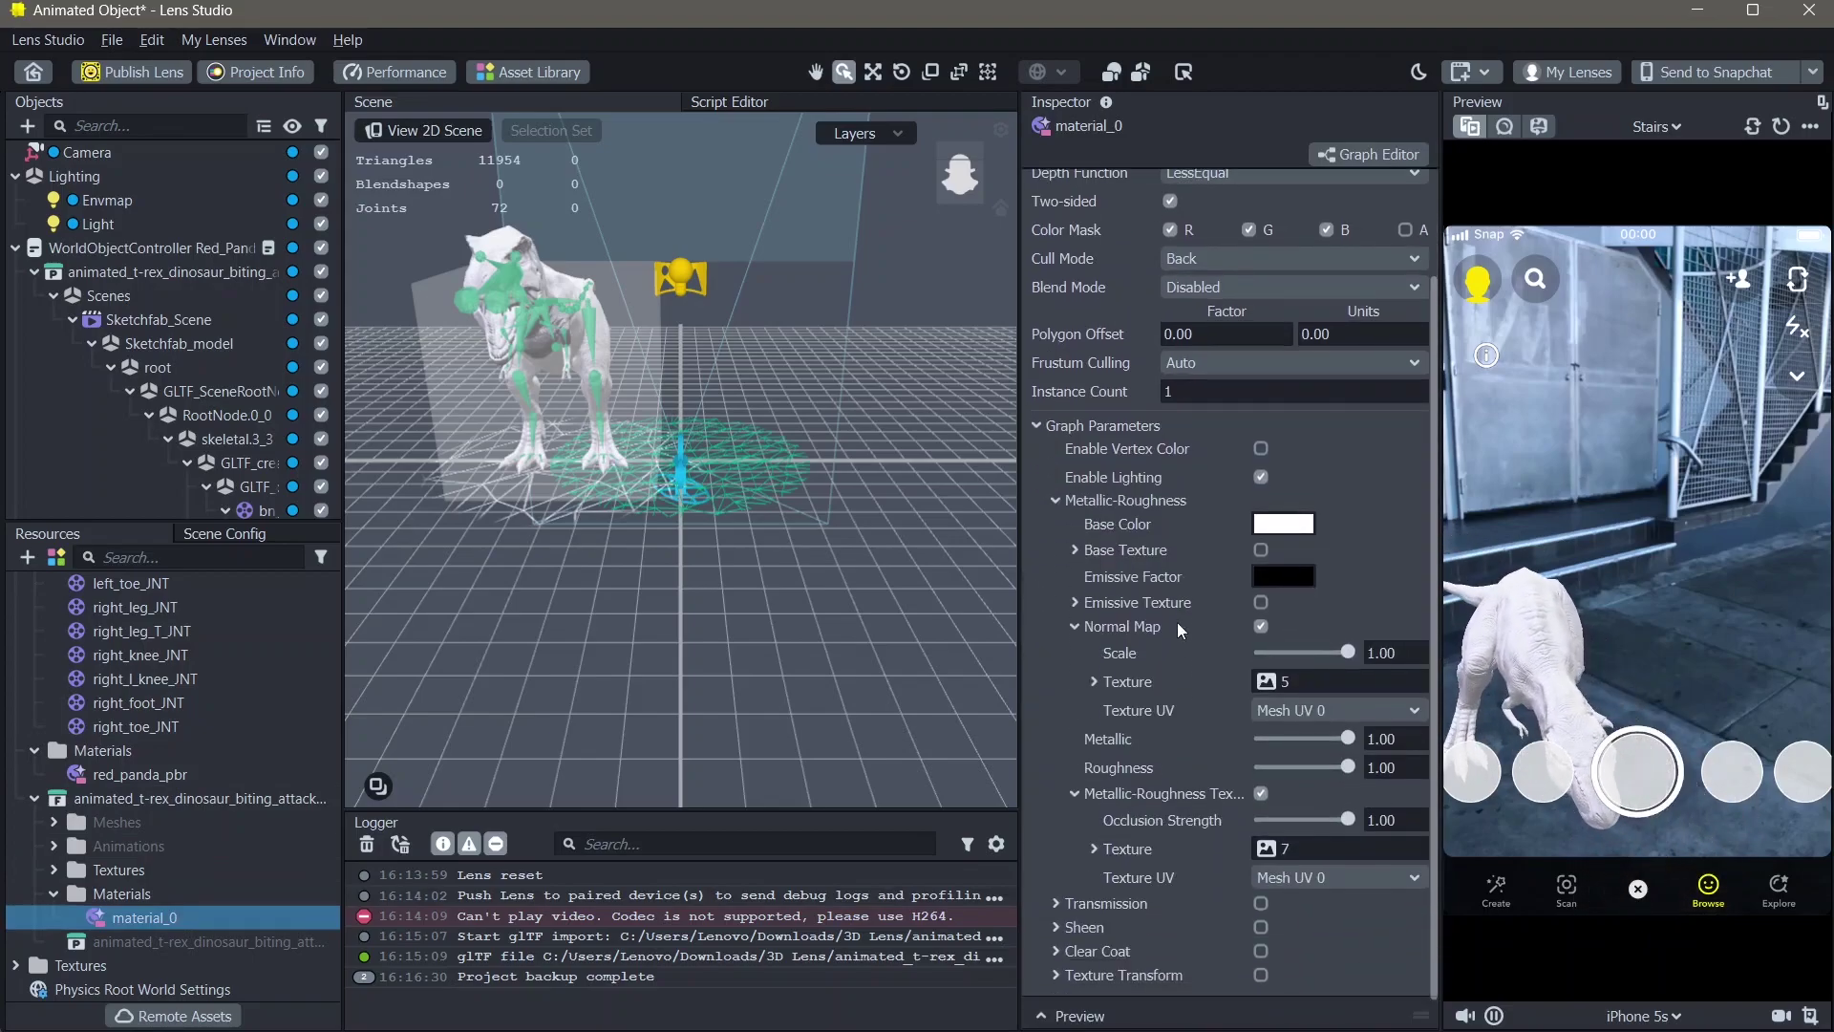
{"action": "left_click", "coordinate": [1261, 547]}
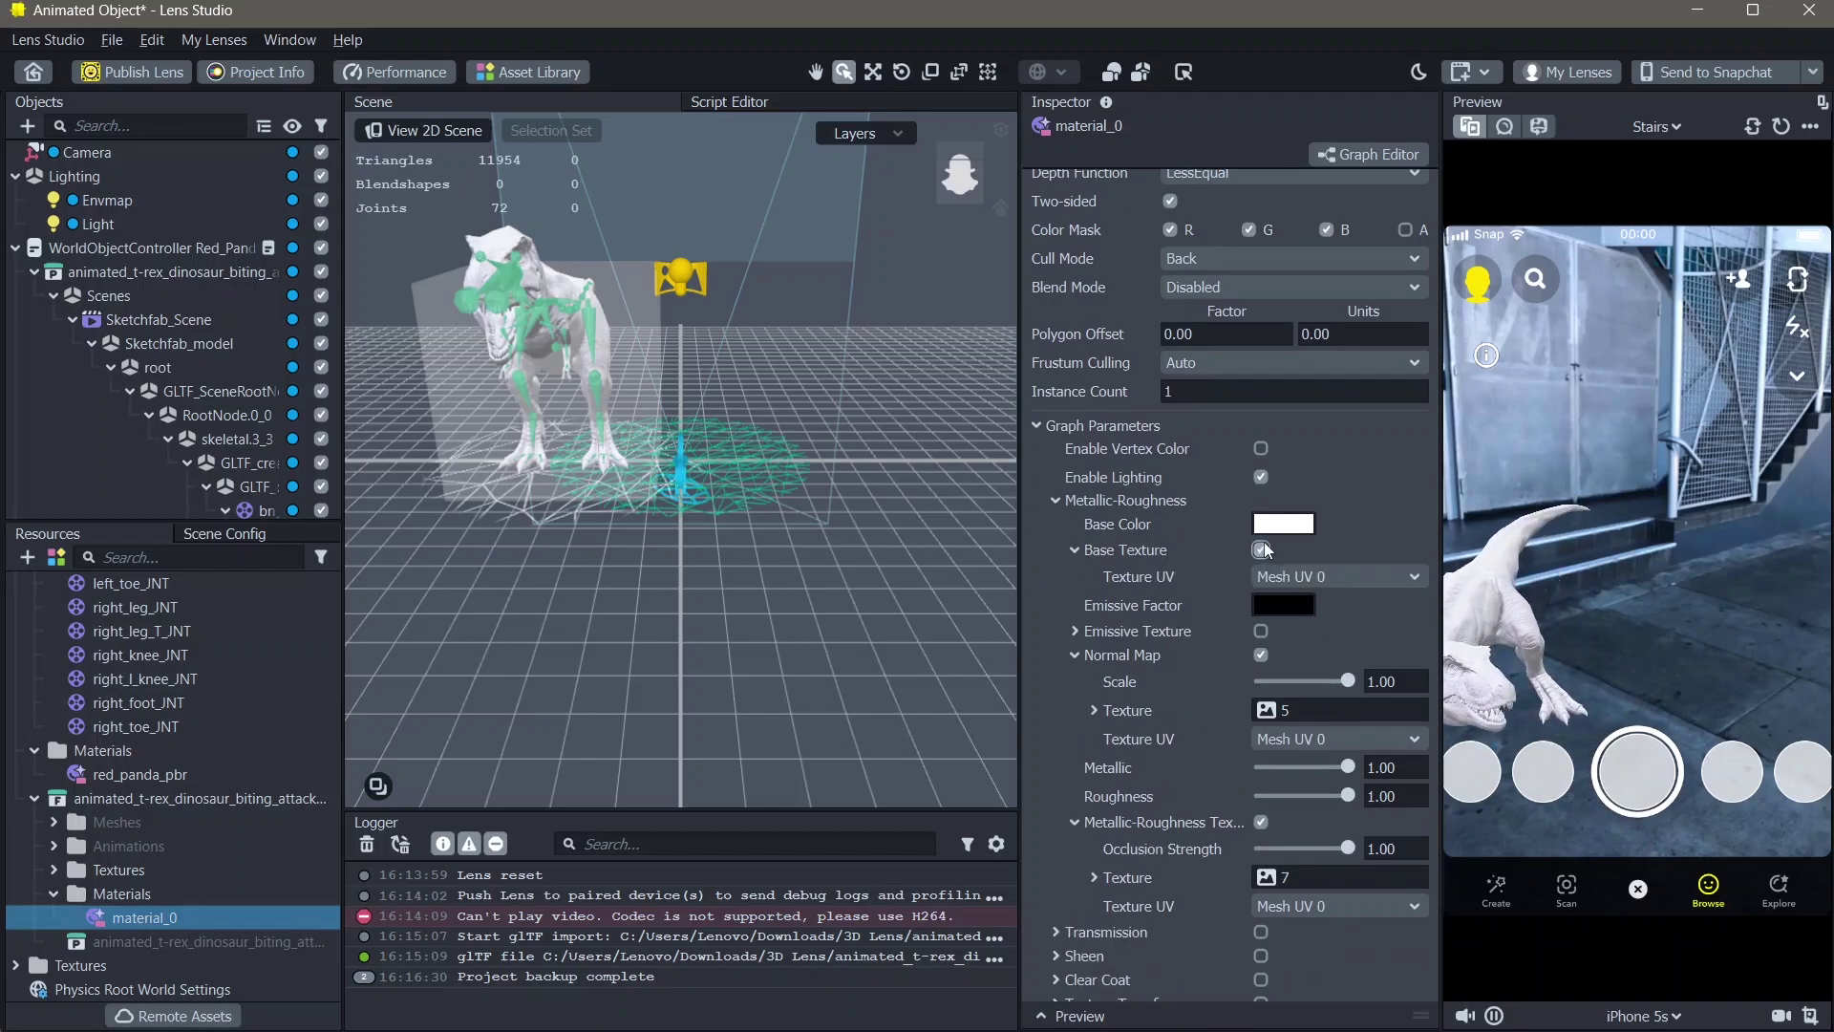
Assign texture 1 from the t-rex Textures folder as the base texture.
{"action": "left_click", "coordinate": [1303, 583]}
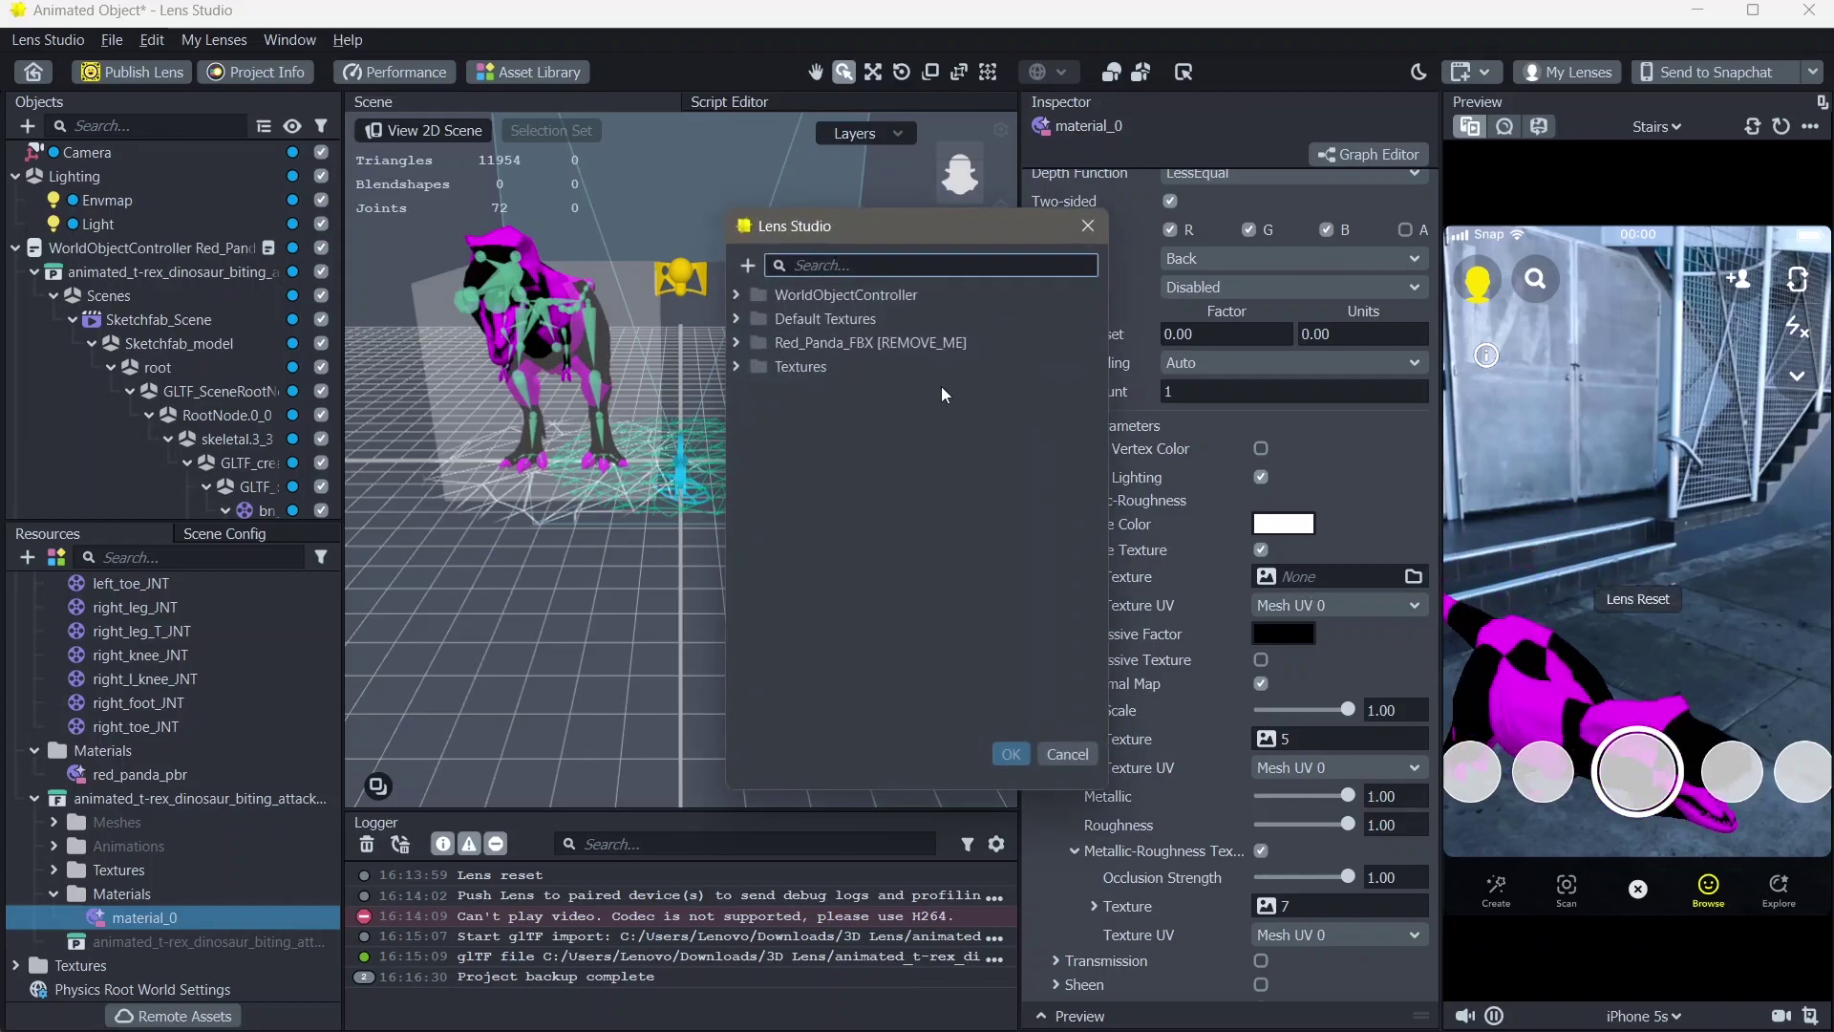
{"action": "left_click", "coordinate": [735, 342]}
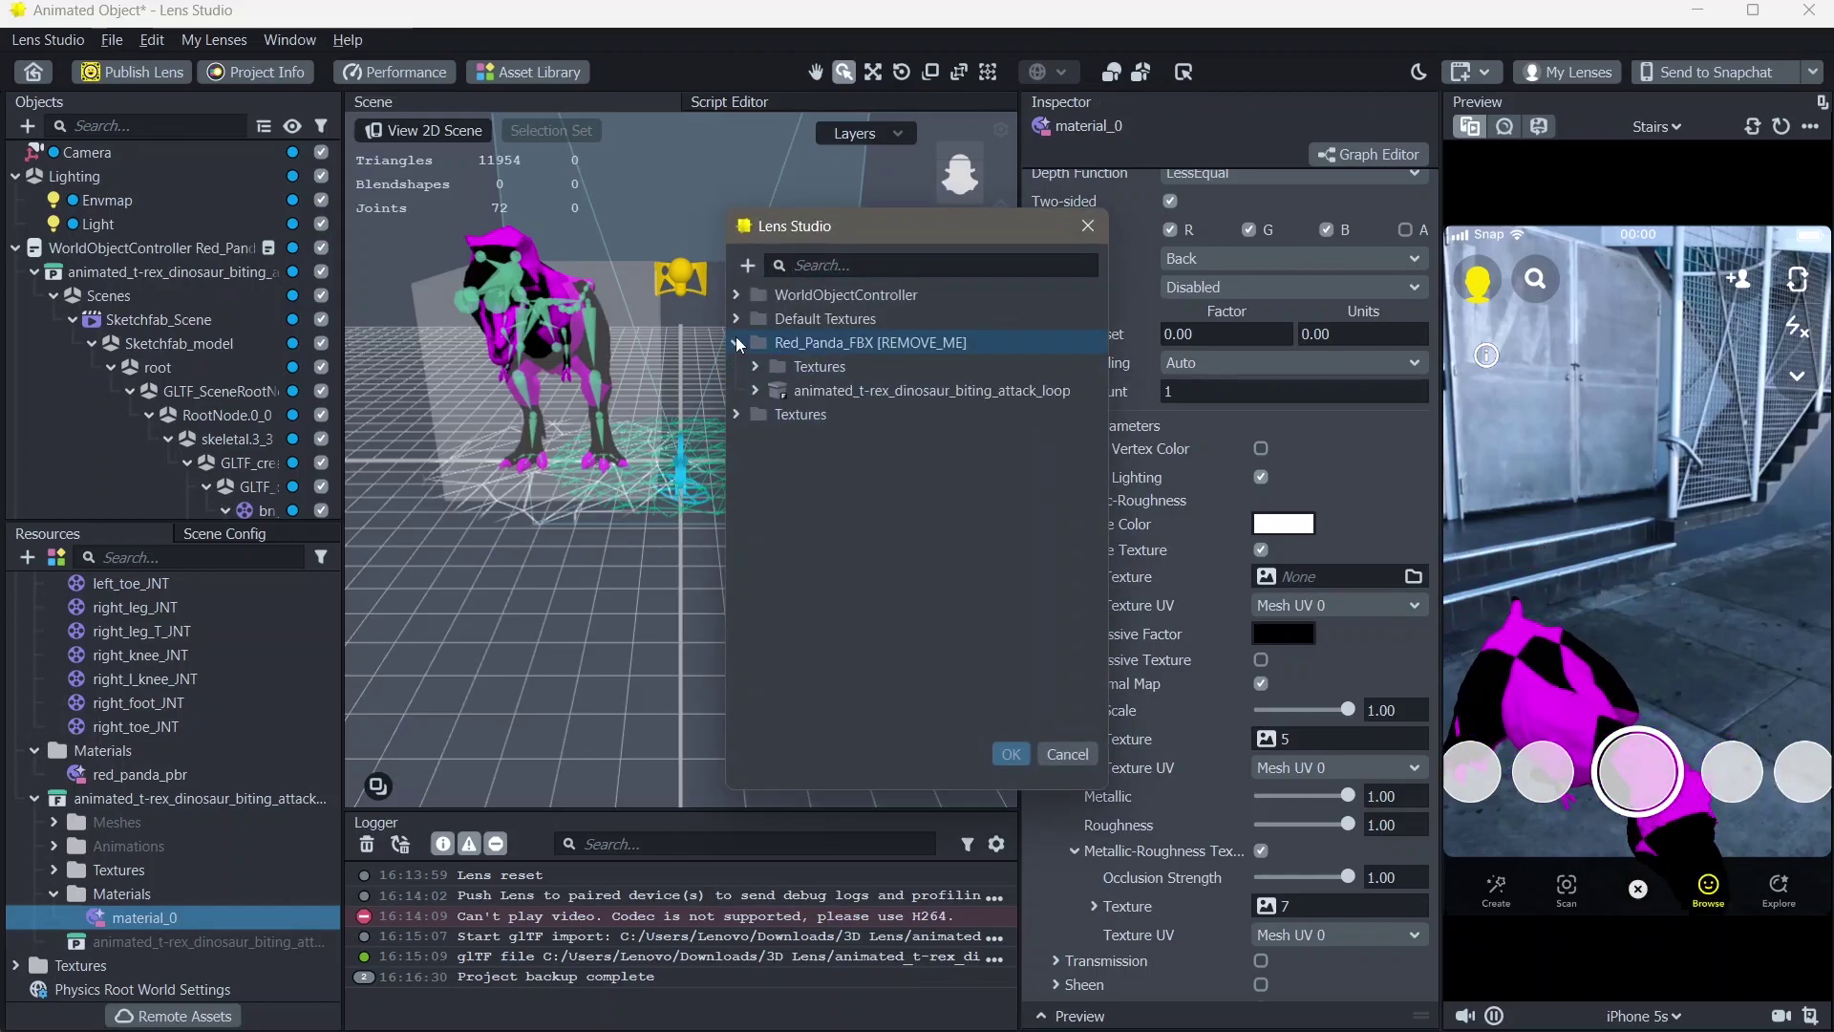
{"action": "left_click", "coordinate": [755, 390]}
{"action": "left_click", "coordinate": [774, 414]}
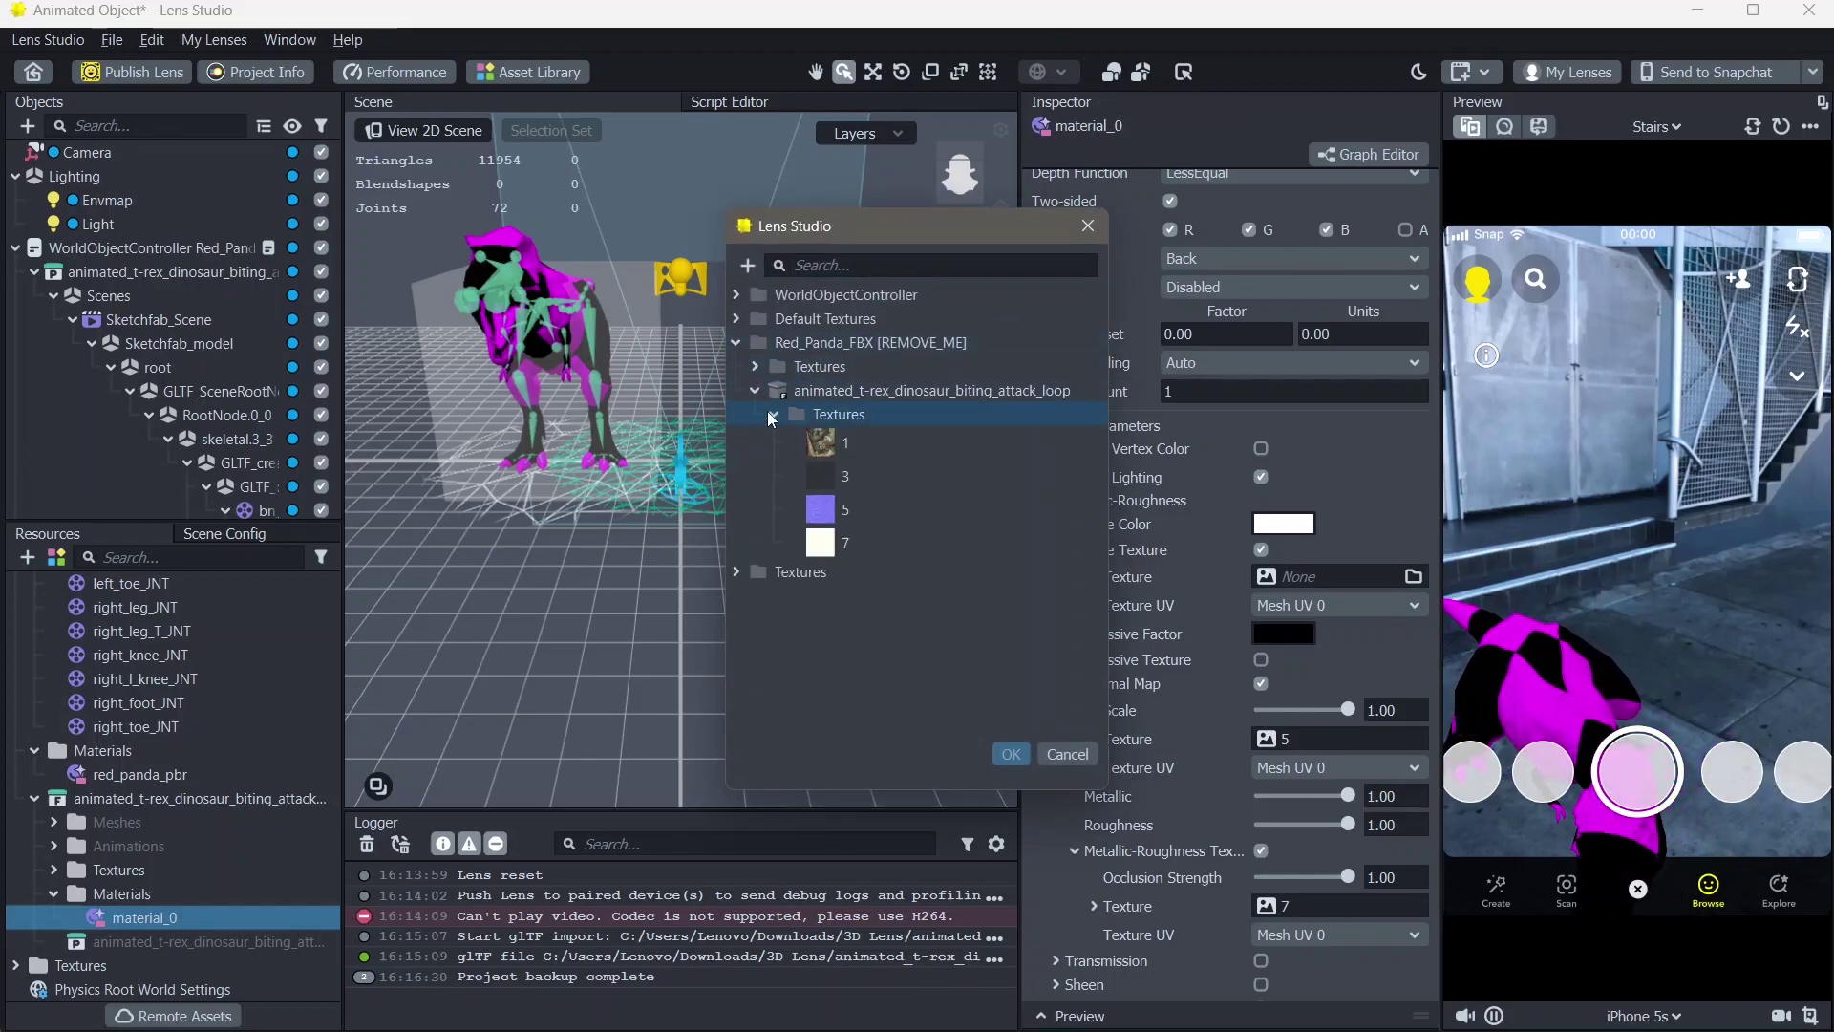
{"action": "left_click", "coordinate": [839, 444]}
{"action": "left_click", "coordinate": [1010, 754]}
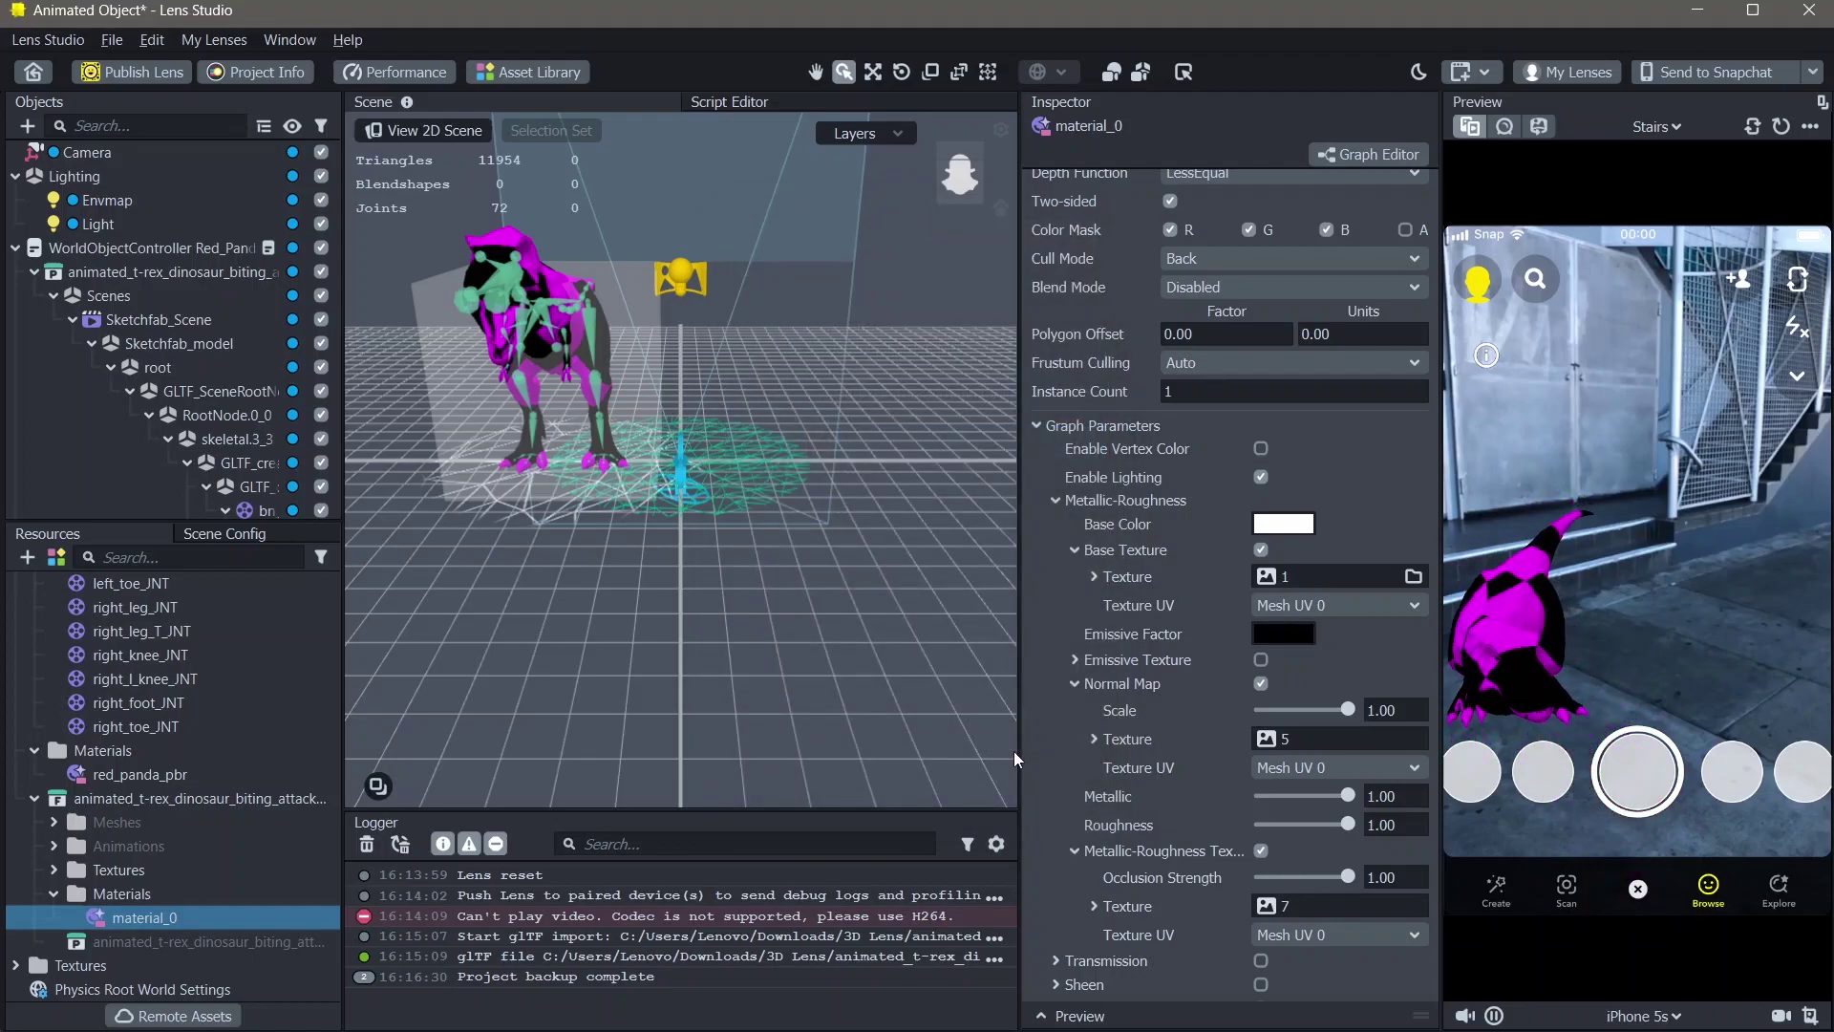